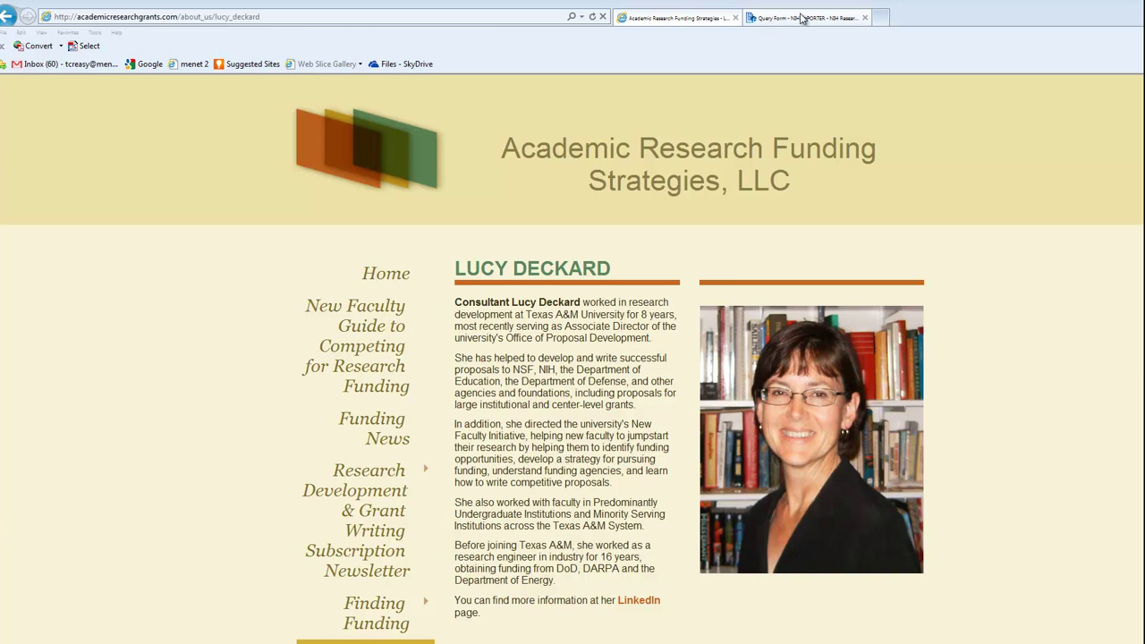
Step: Switch to the NIH RePORTER query form and restrict the activity code to R01 Equivalents
left_click(803, 23)
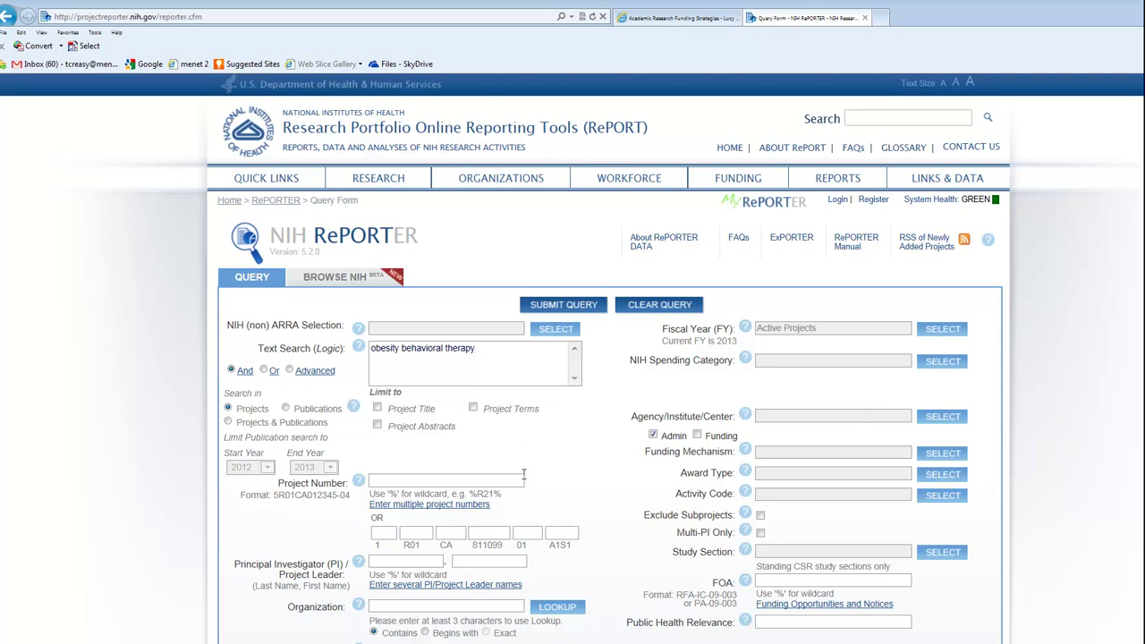
scroll(805, 483, "down", 2)
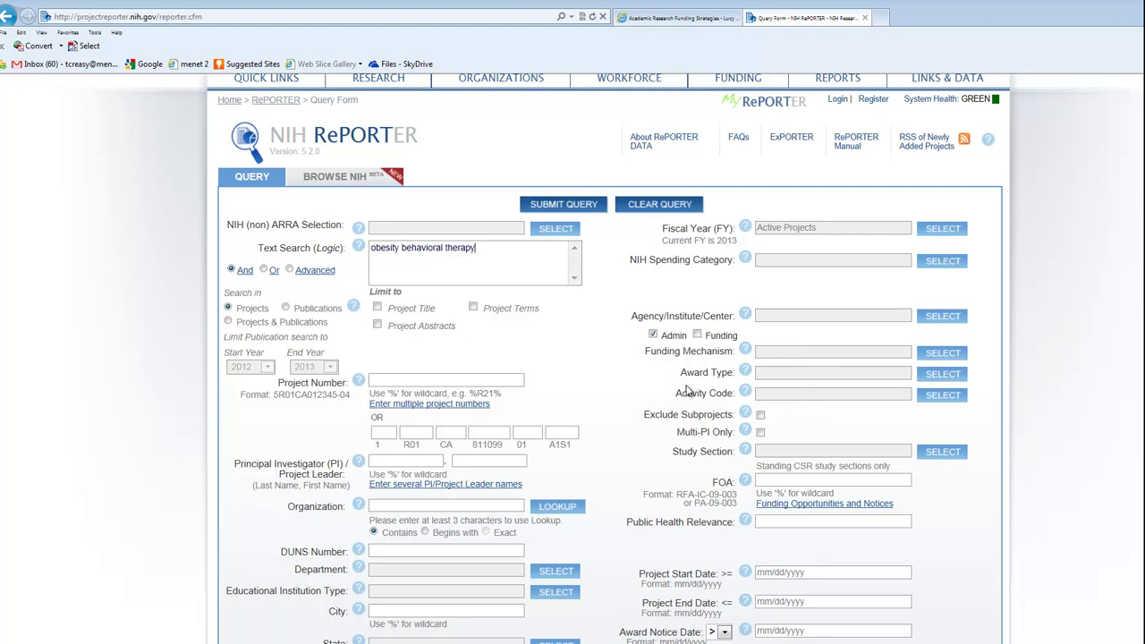
left_click(943, 395)
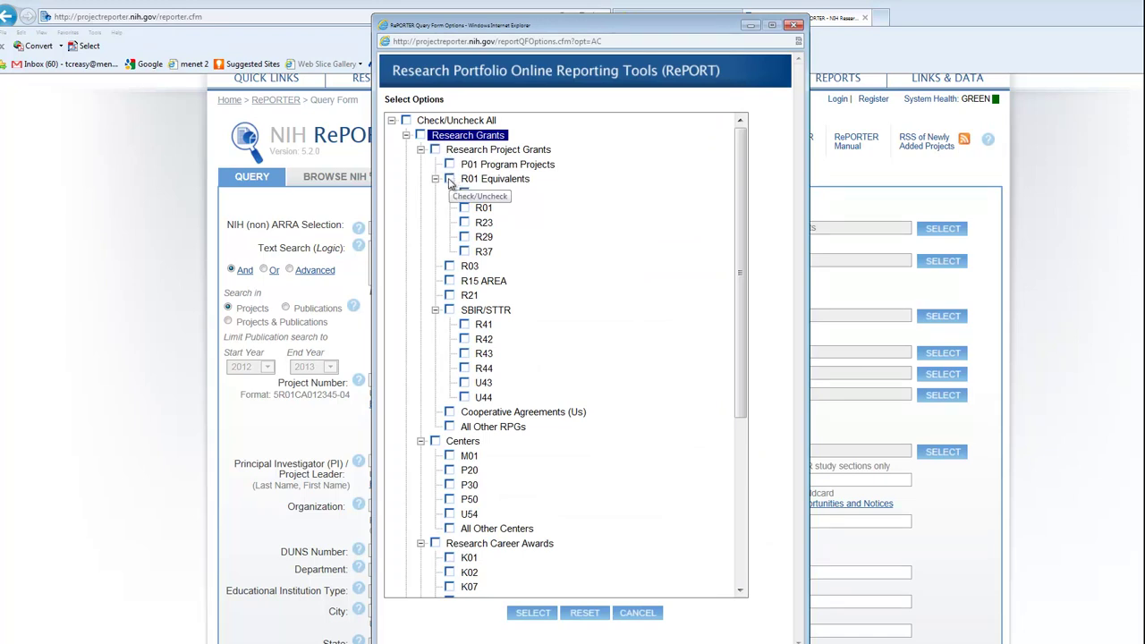
left_click(449, 179)
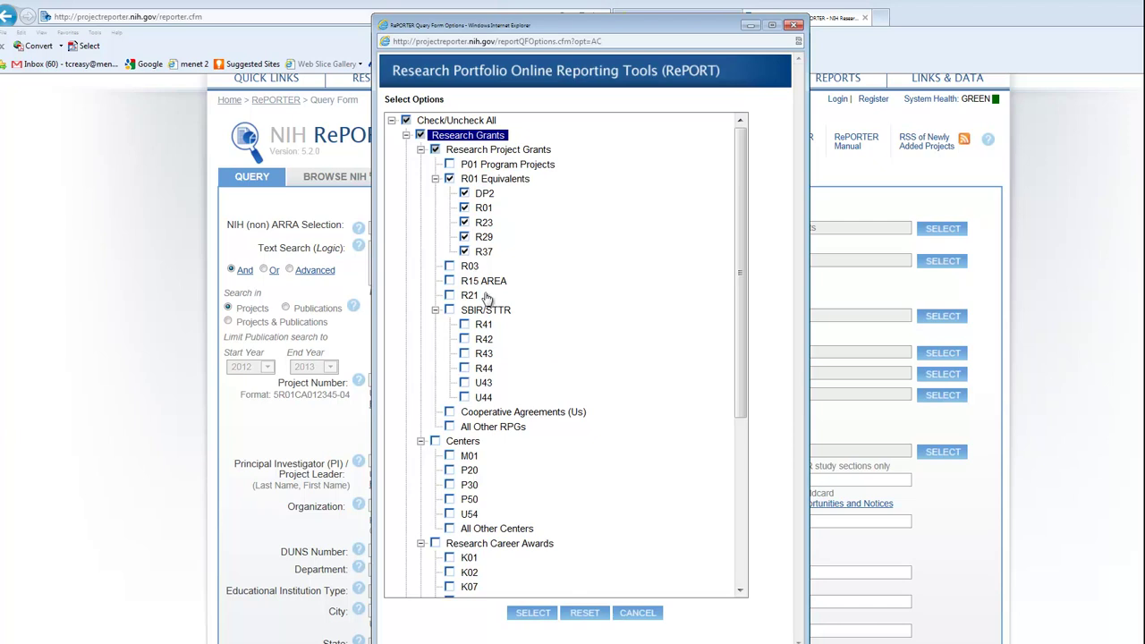
left_click(541, 614)
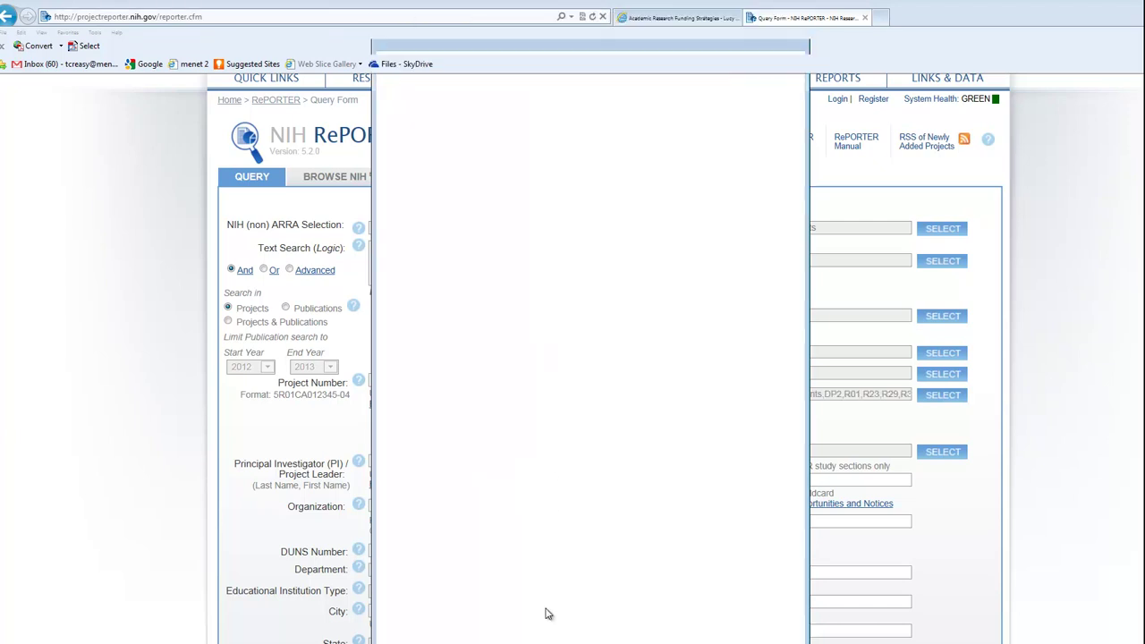
mouse_move(845, 79)
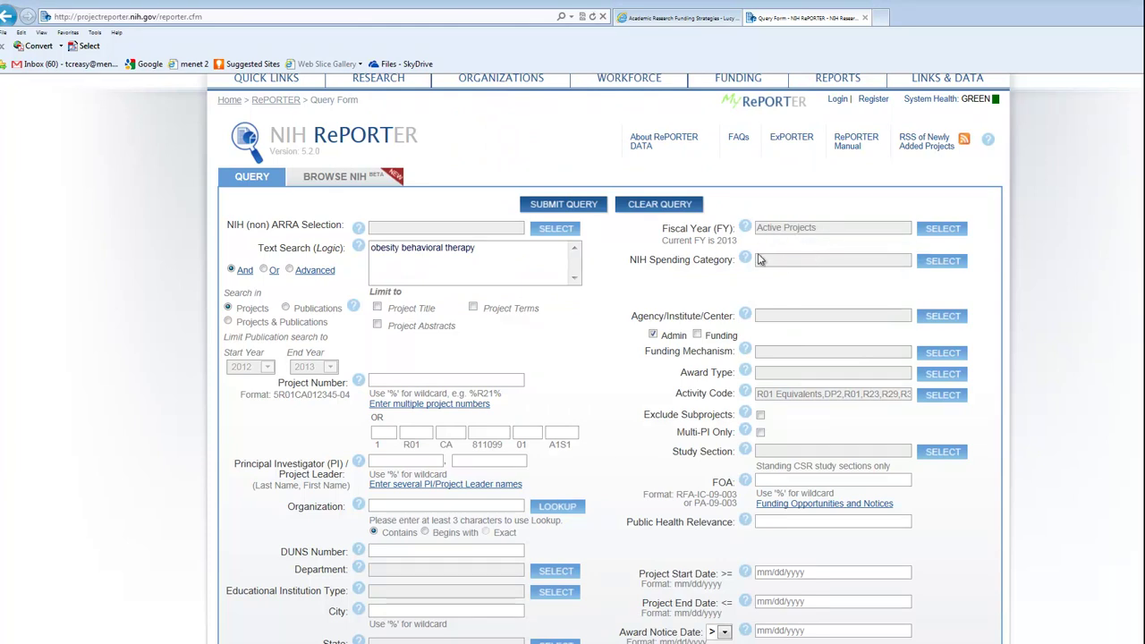
Step: Review the remaining query fields and submit the query for "obesity behavioral therapy" projects
scroll(411, 327, "down", 5)
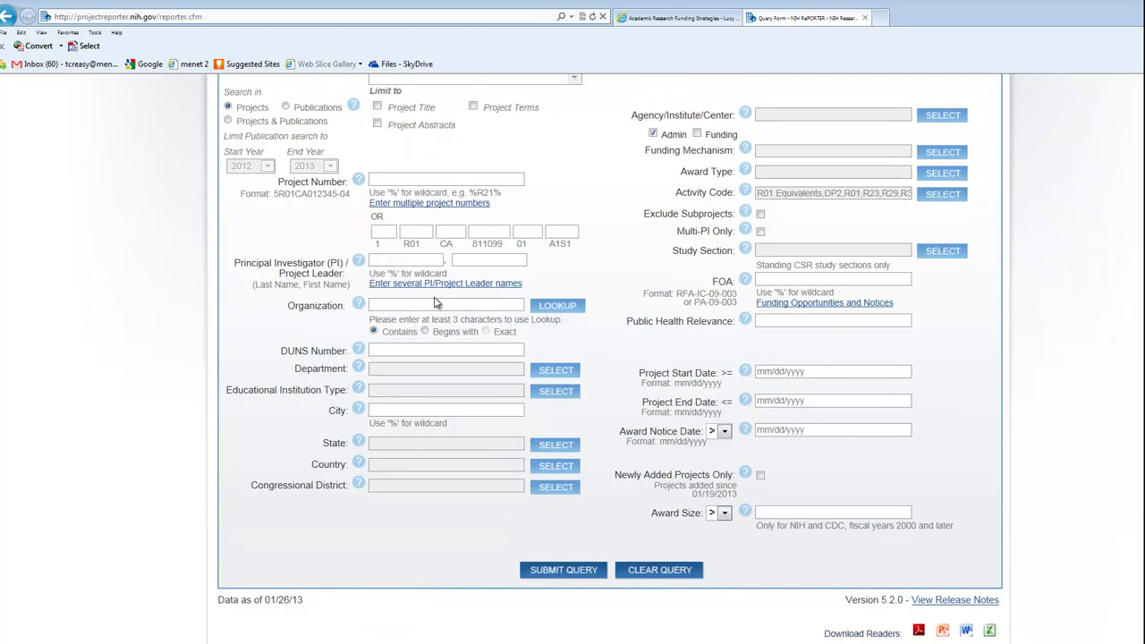
scroll(438, 300, "up", 5)
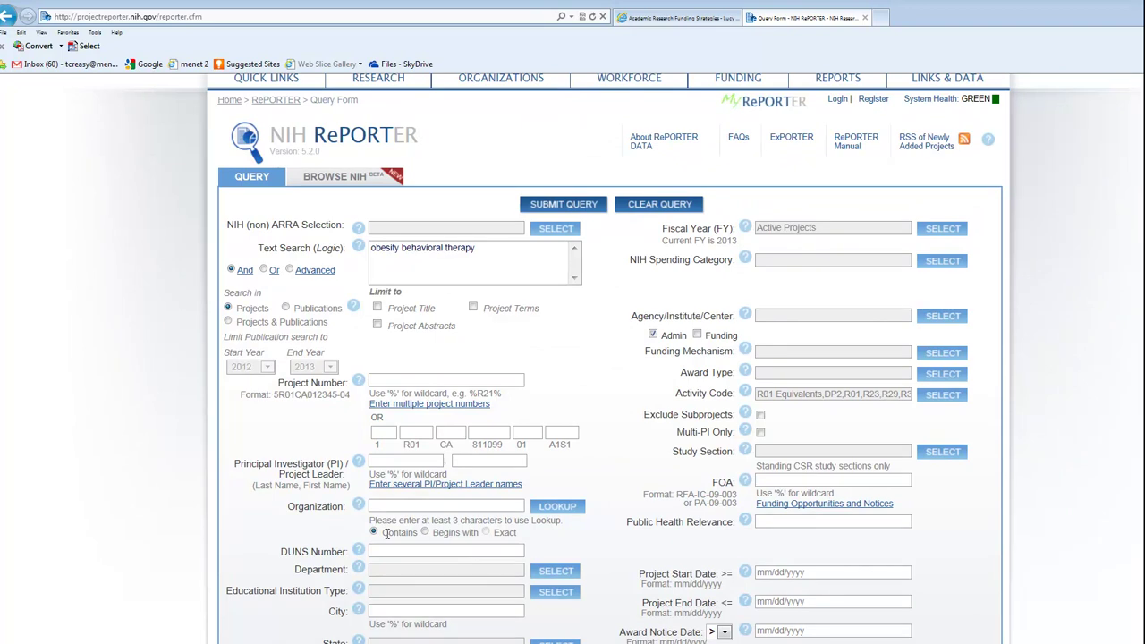
scroll(356, 549, "down", 5)
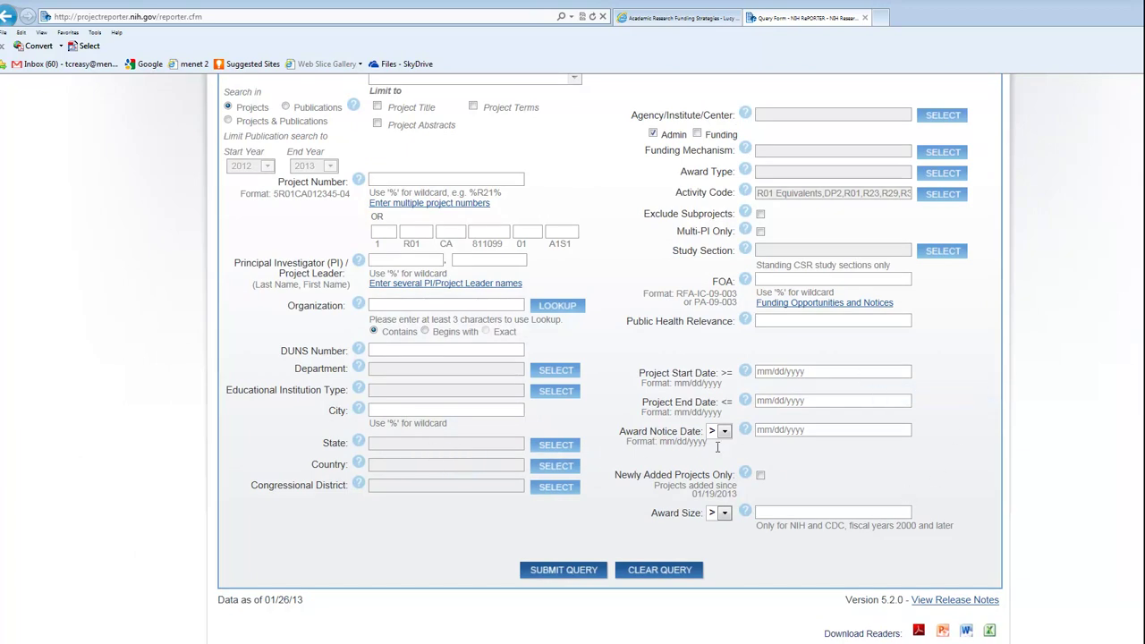
scroll(780, 470, "down", 3)
scroll(800, 374, "up", 5)
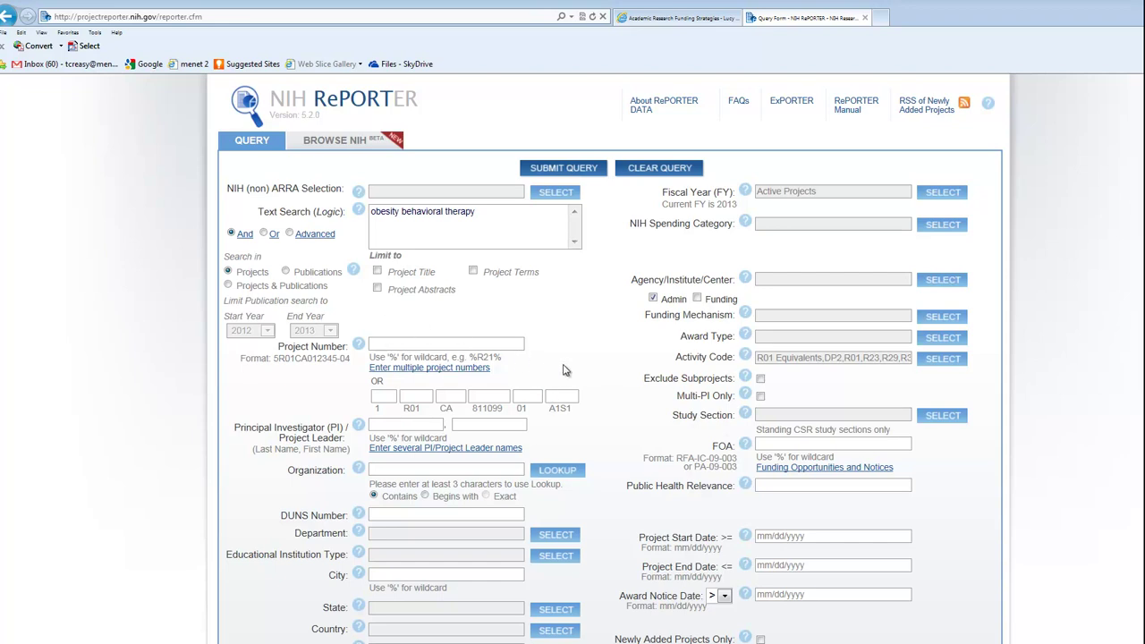
scroll(665, 460, "down", 3)
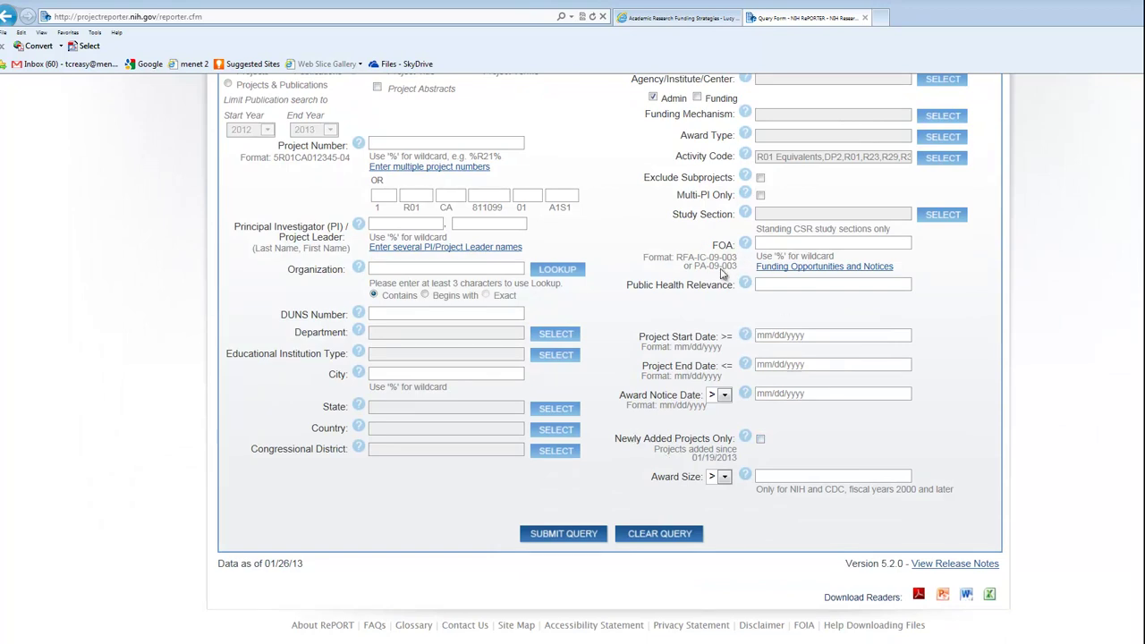
scroll(629, 393, "up", 3)
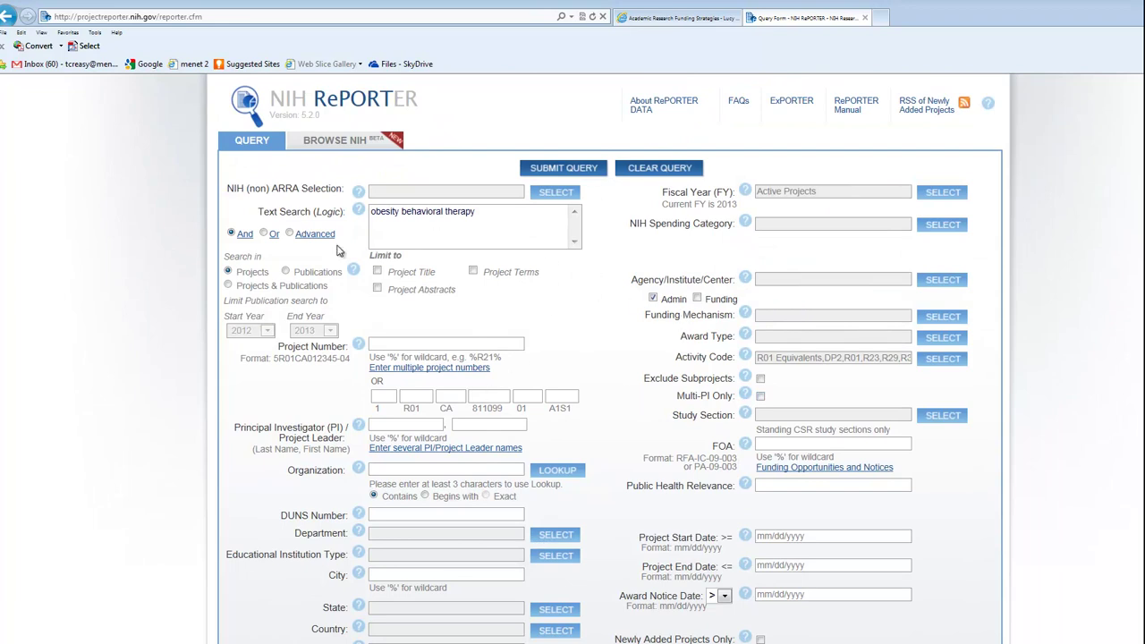
left_click(571, 169)
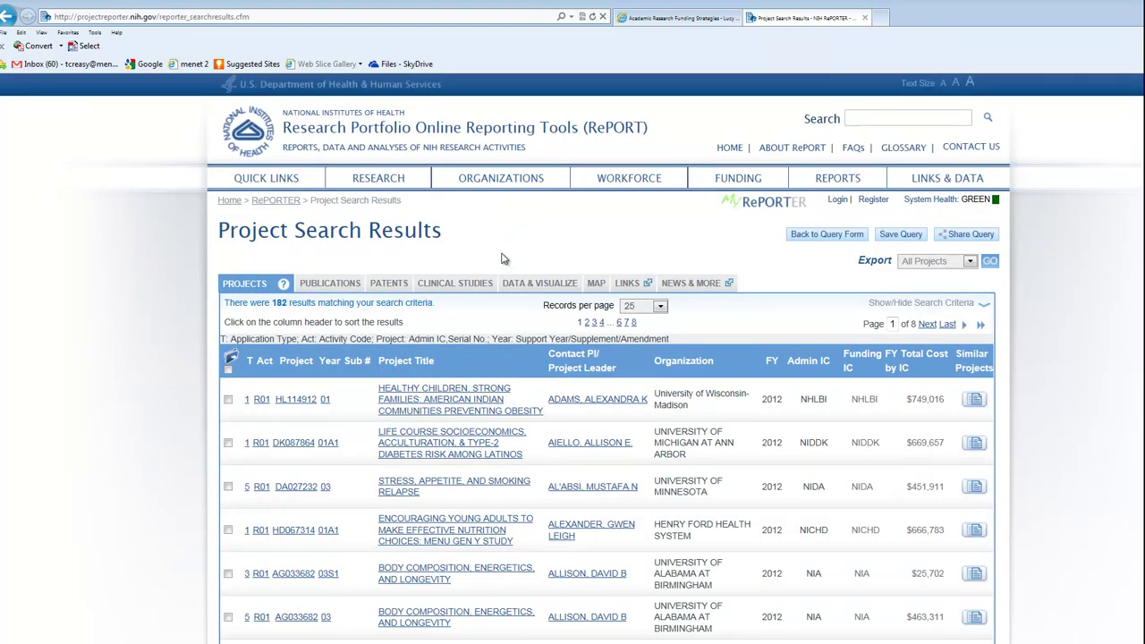
Step: Look through the project search results, checking project titles, organizations, administering institutes and costs
scroll(419, 264, "down", 7)
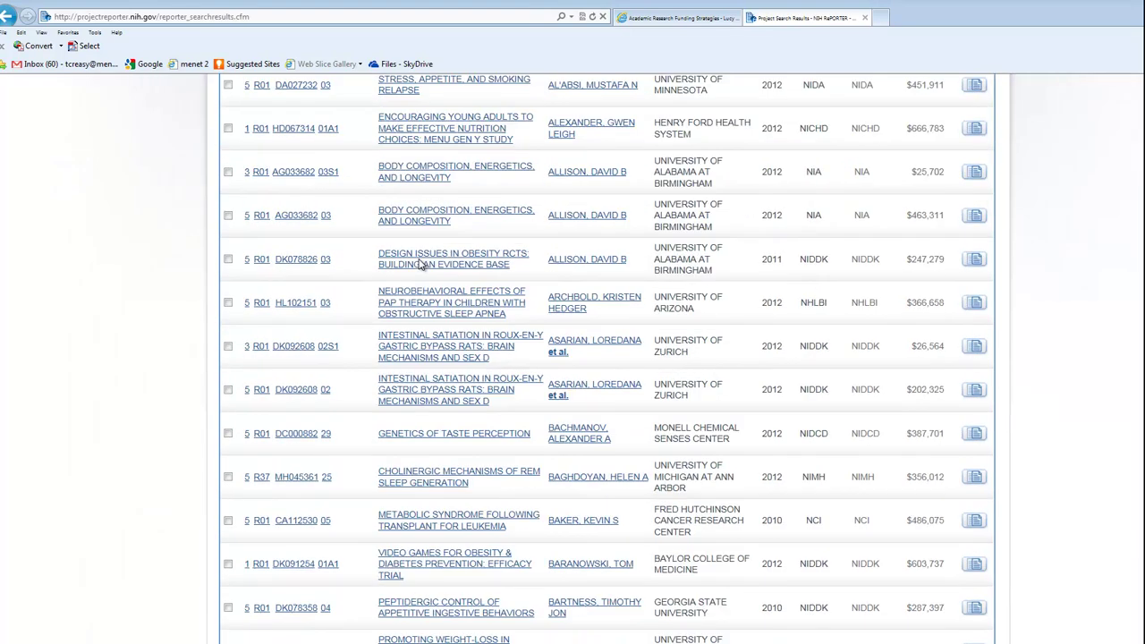
scroll(420, 264, "down", 2)
scroll(419, 264, "up", 7)
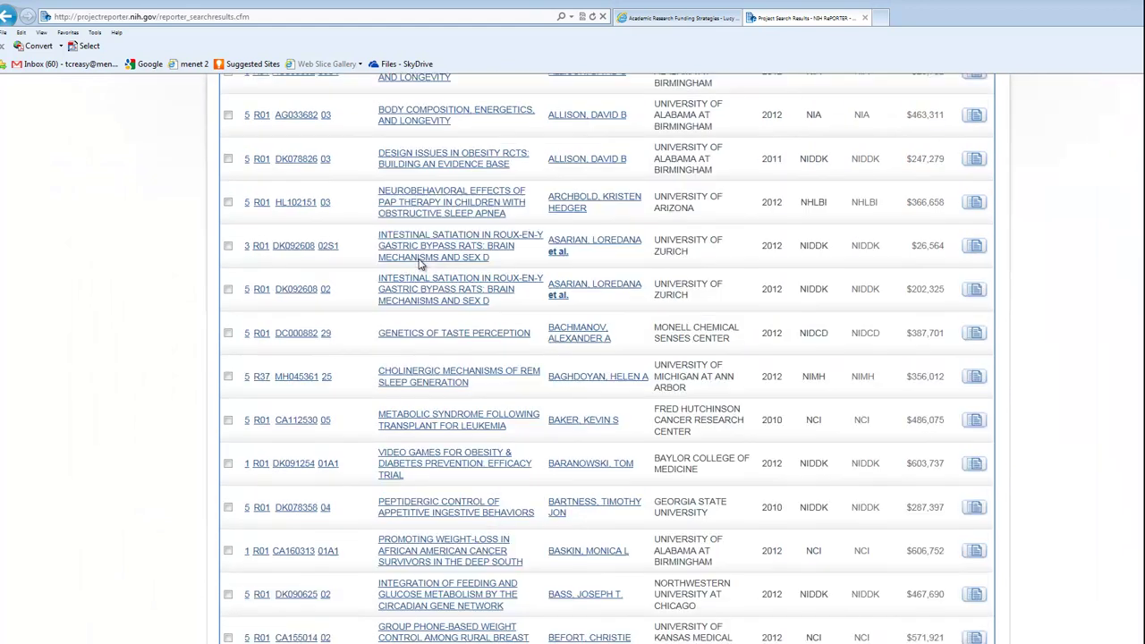
scroll(420, 264, "up", 1)
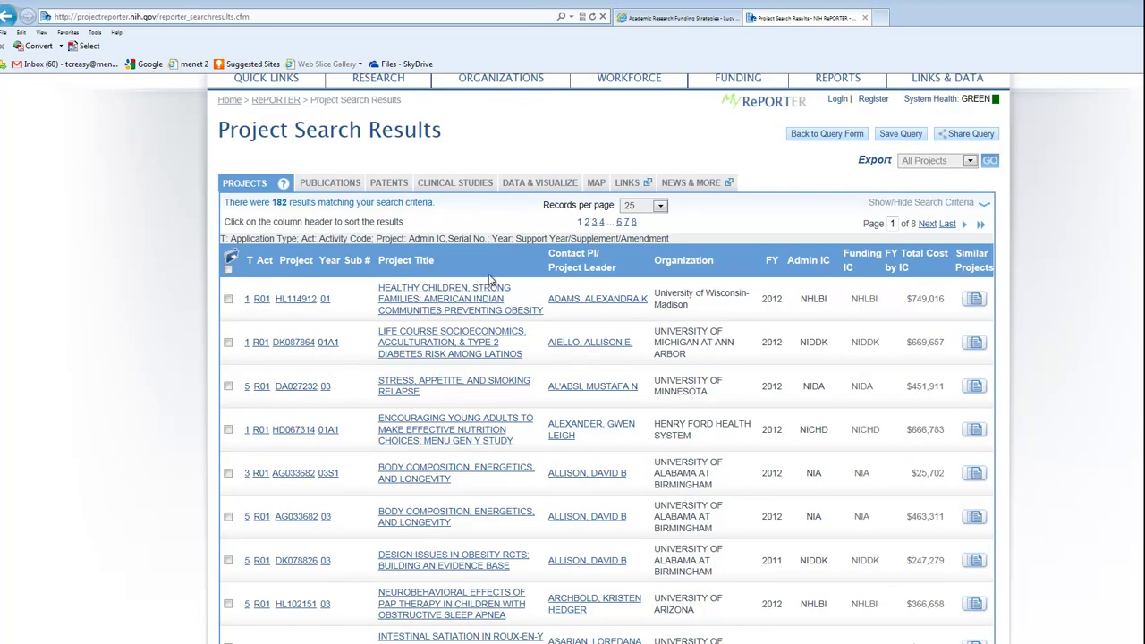
scroll(483, 295, "down", 1)
scroll(441, 258, "up", 1)
scroll(477, 226, "down", 1)
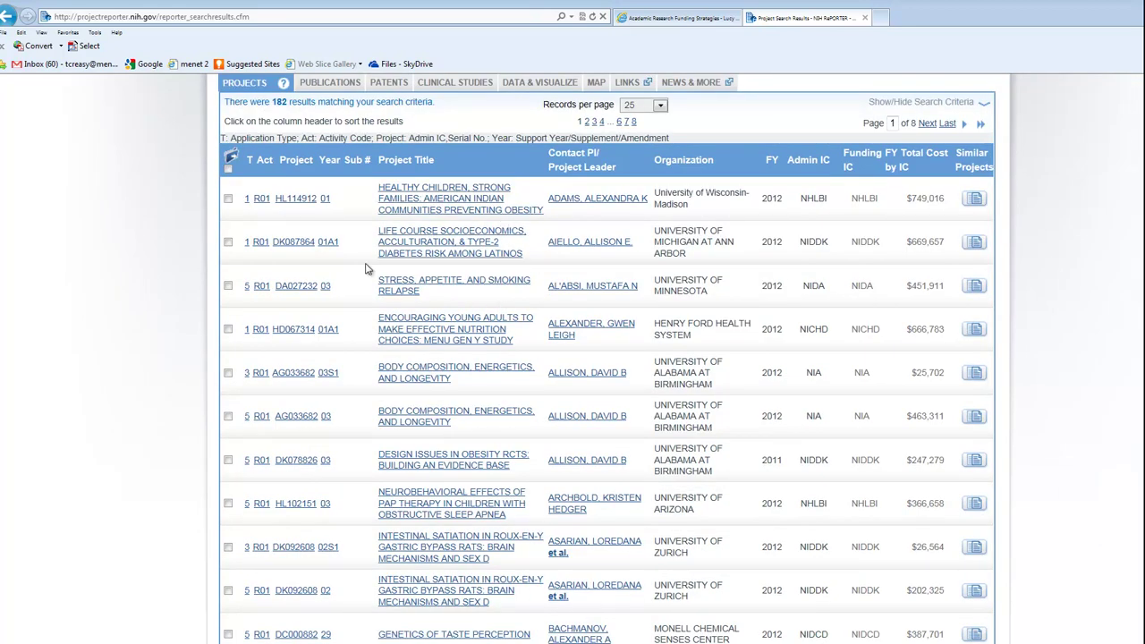
scroll(470, 280, "down", 1)
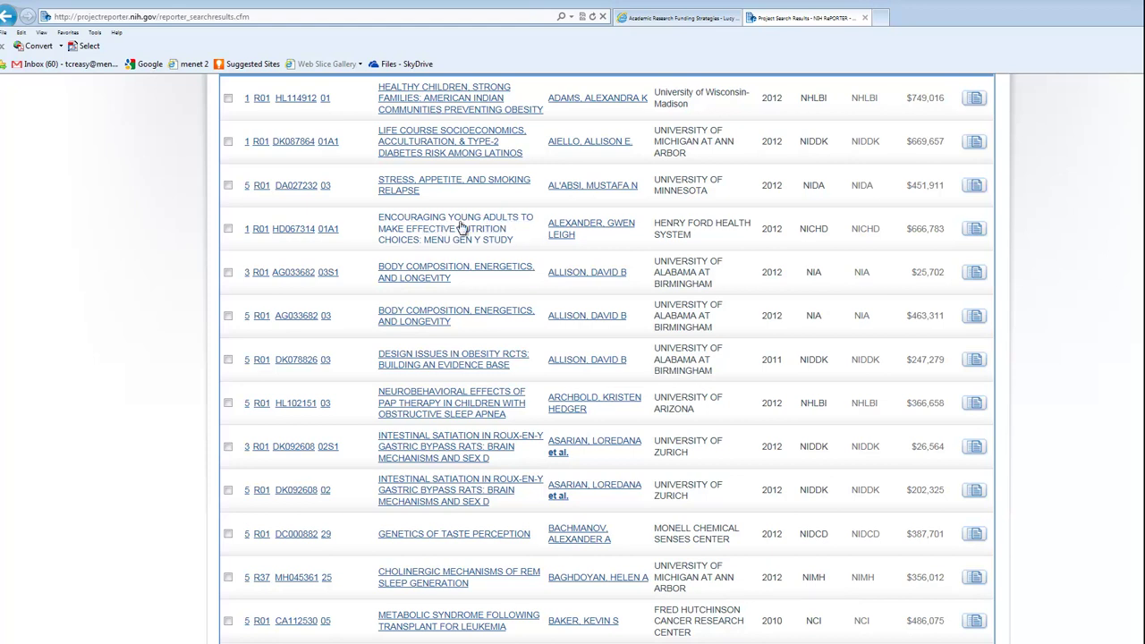
Step: Open the "Encouraging Young Adults to Make Effective Nutrition Choices: MENU Gen Y Study" project and read its abstract, public health relevance statement and project terms
left_click(426, 234)
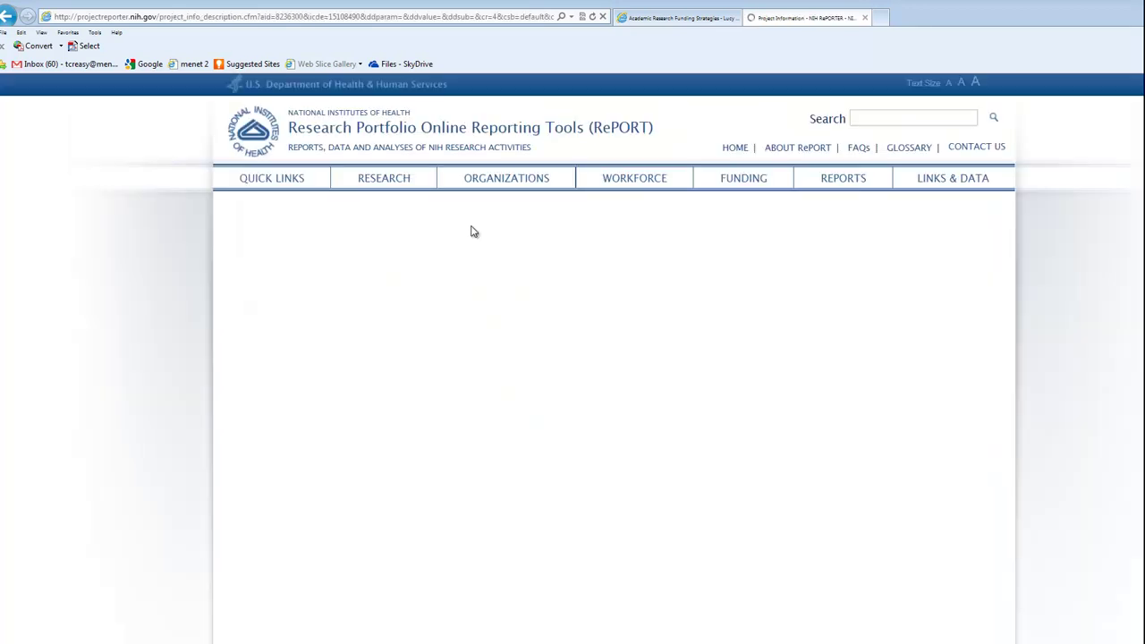
scroll(362, 361, "down", 3)
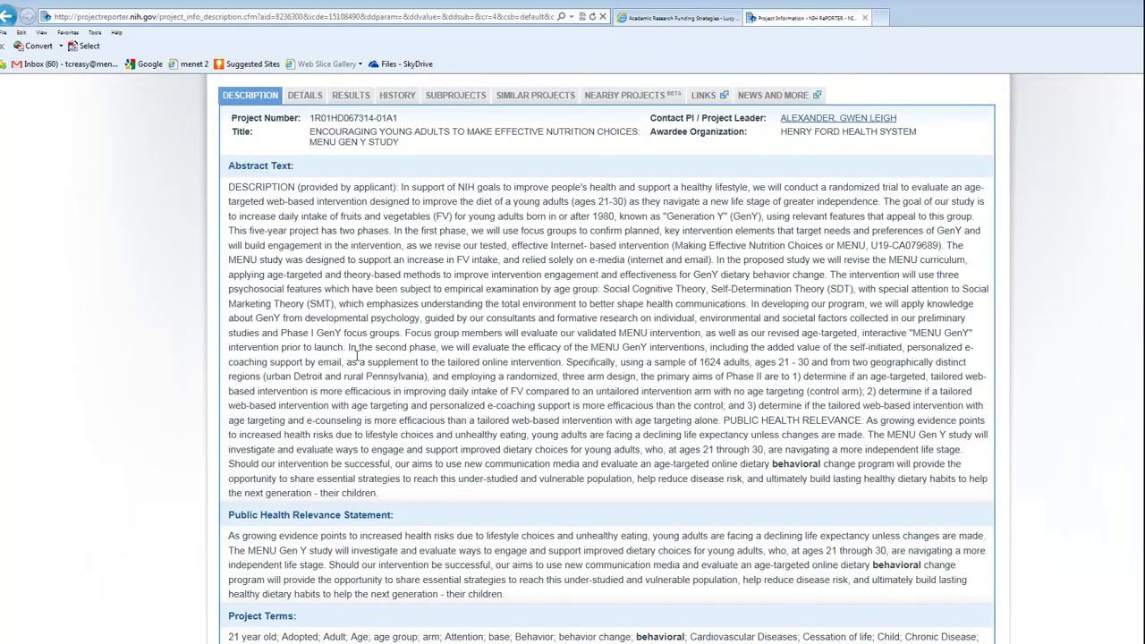
scroll(417, 285, "down", 3)
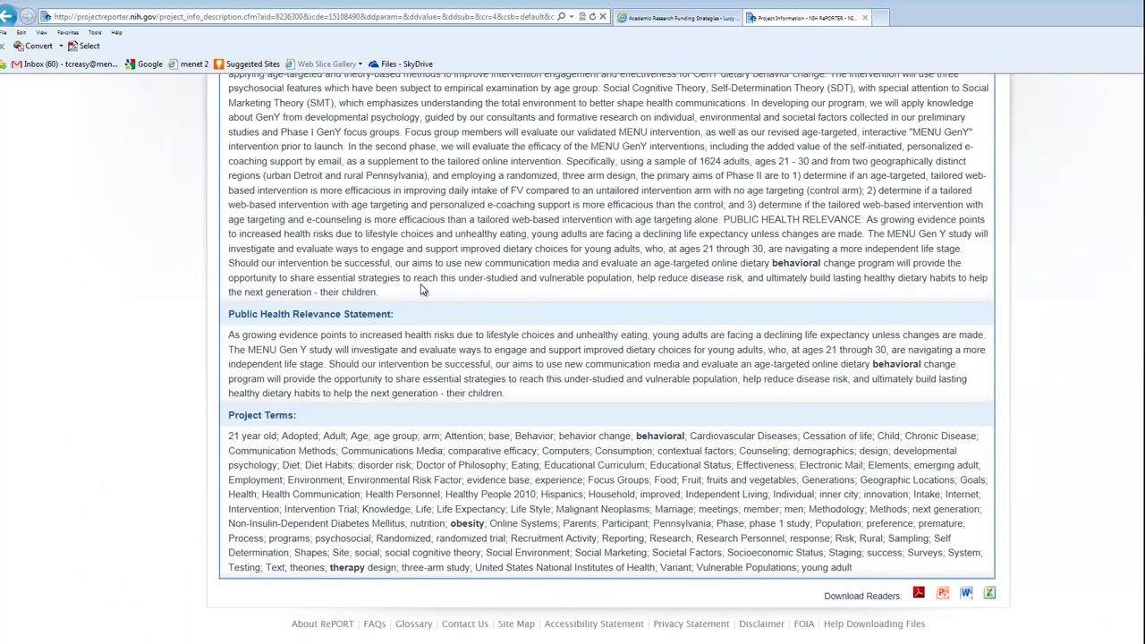
scroll(423, 289, "up", 5)
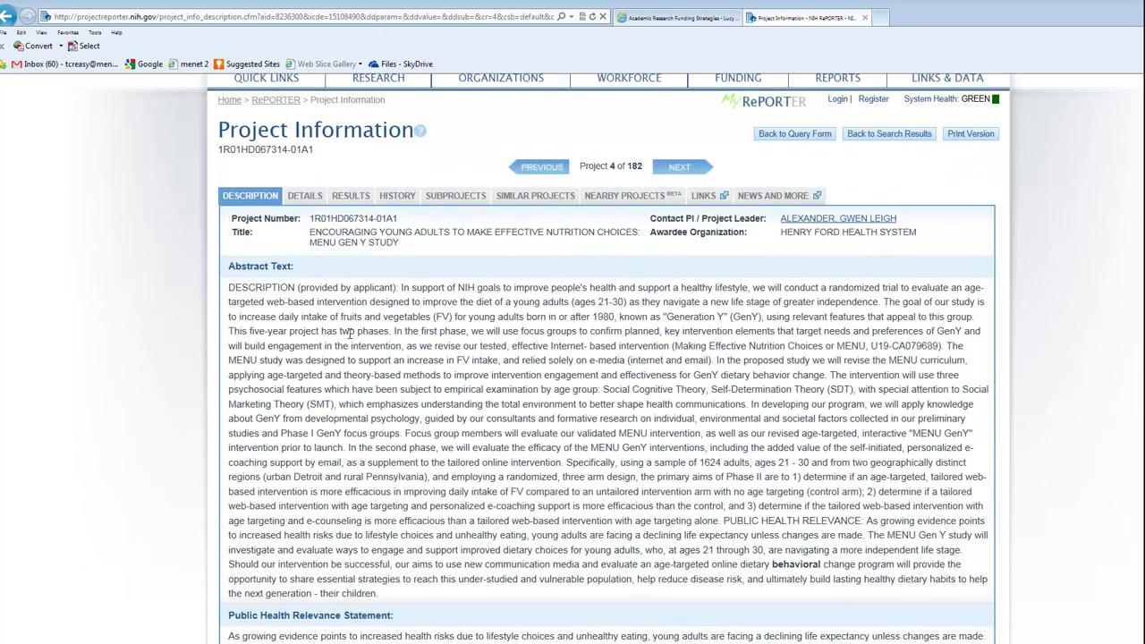
scroll(614, 420, "up", 2)
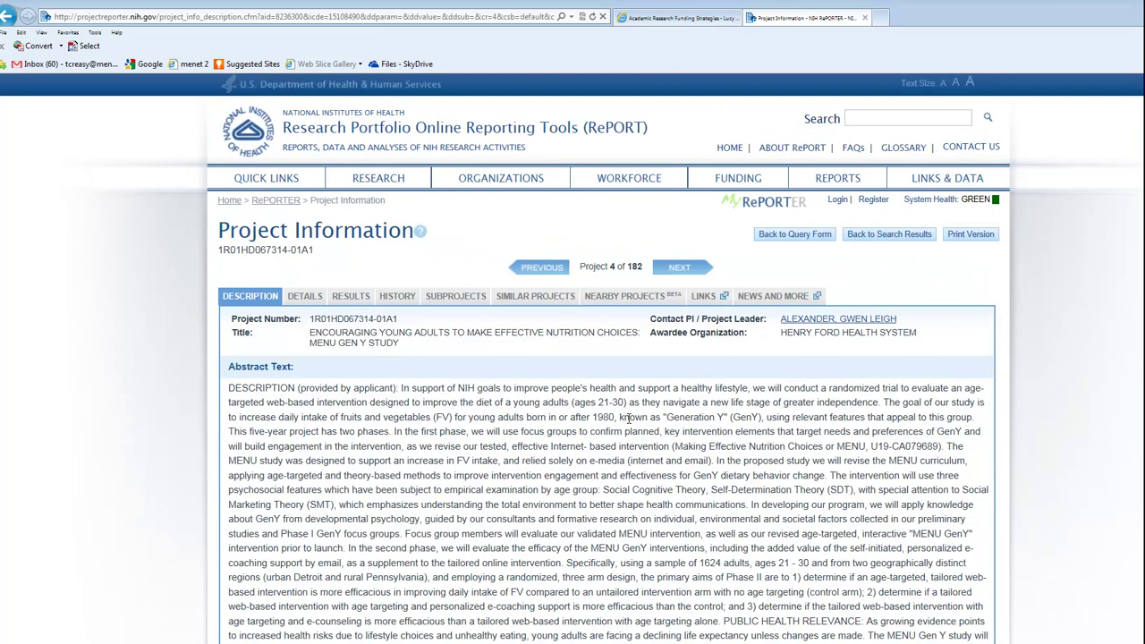
scroll(629, 418, "down", 2)
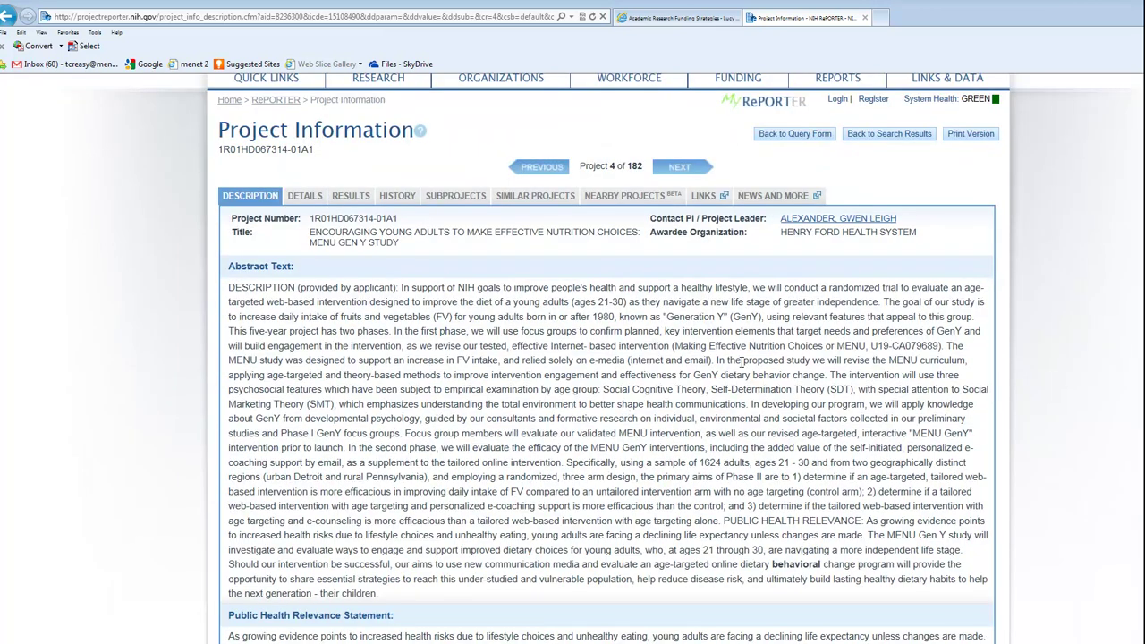
scroll(590, 359, "down", 5)
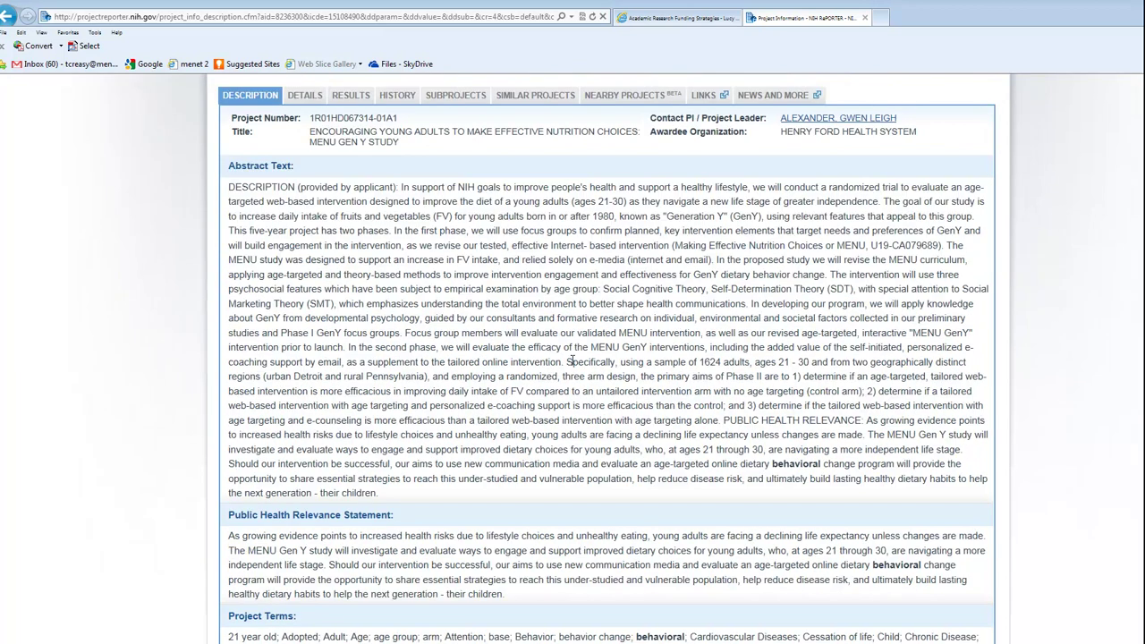
scroll(563, 365, "up", 5)
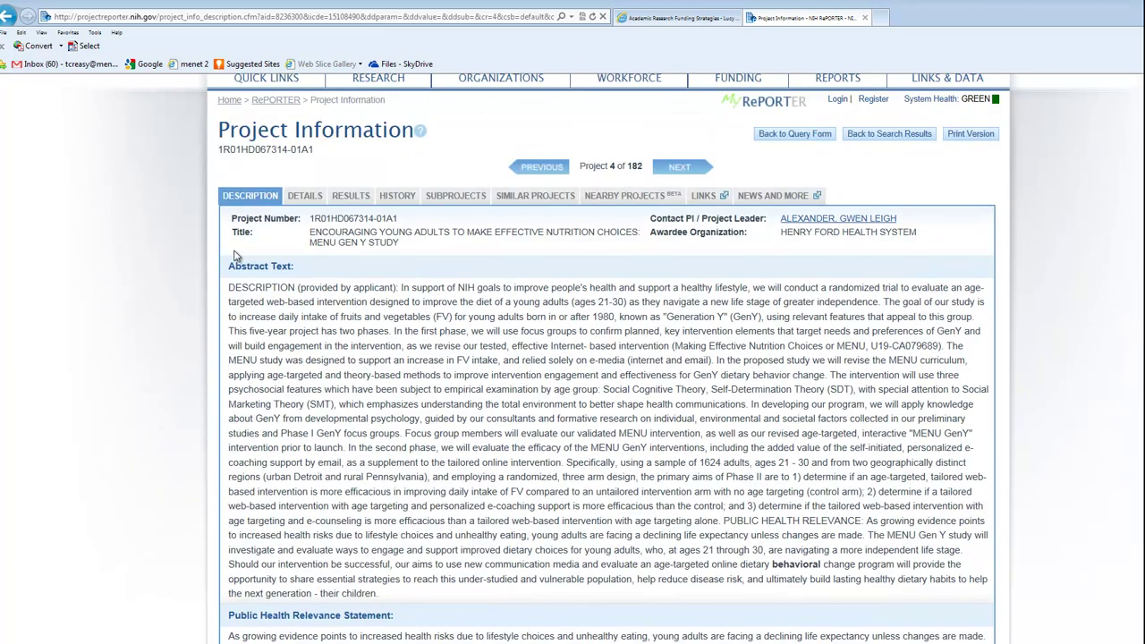
Step: Examine the project's details, including the program official, FOA, study section, project dates, administering institute and funding information
left_click(302, 198)
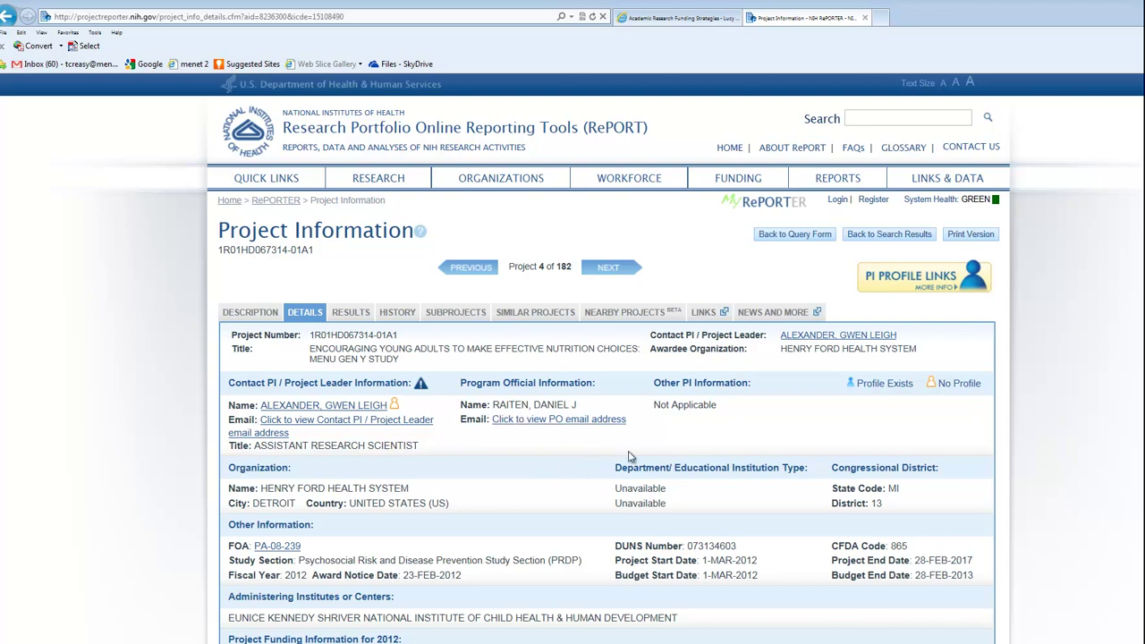
scroll(655, 447, "down", 1)
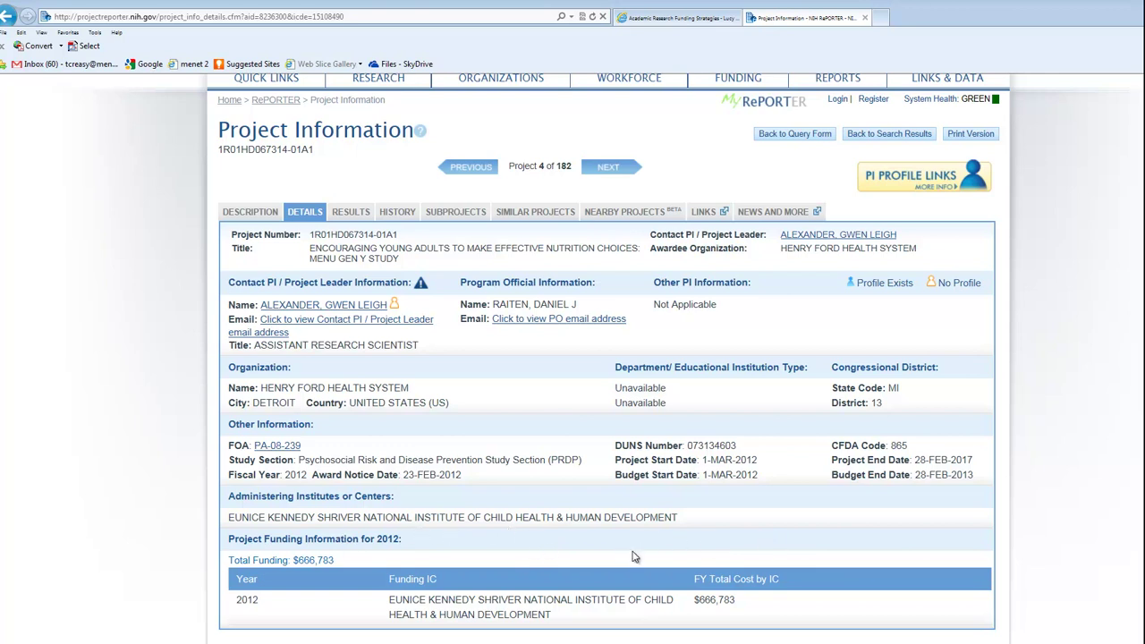
scroll(552, 555, "up", 2)
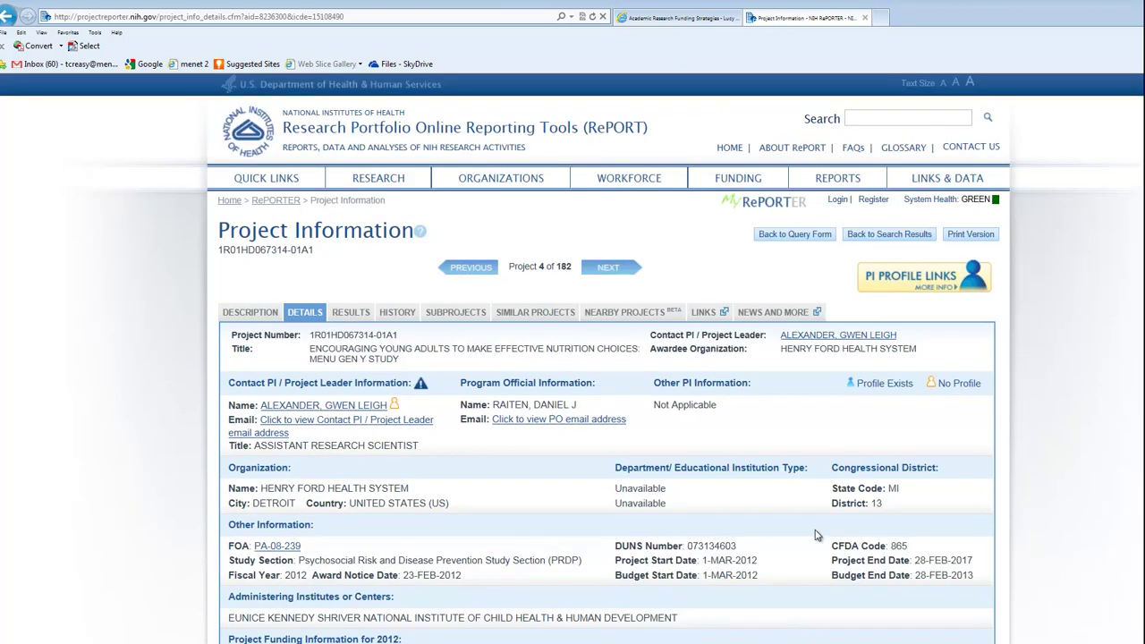
scroll(690, 522, "down", 4)
scroll(542, 450, "down", 1)
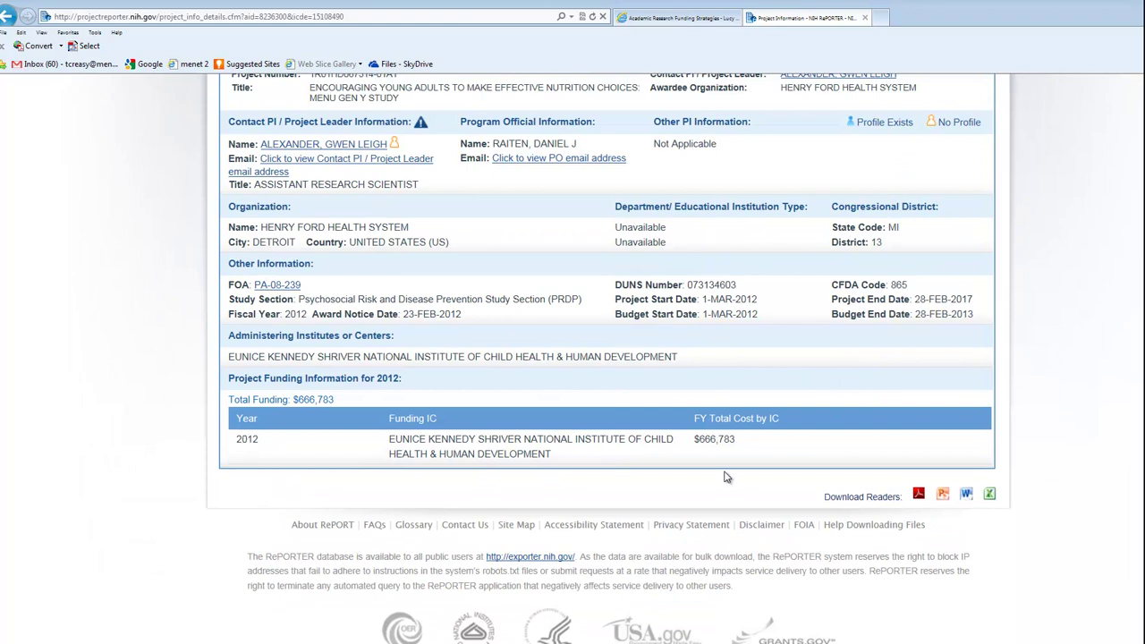
scroll(726, 477, "up", 4)
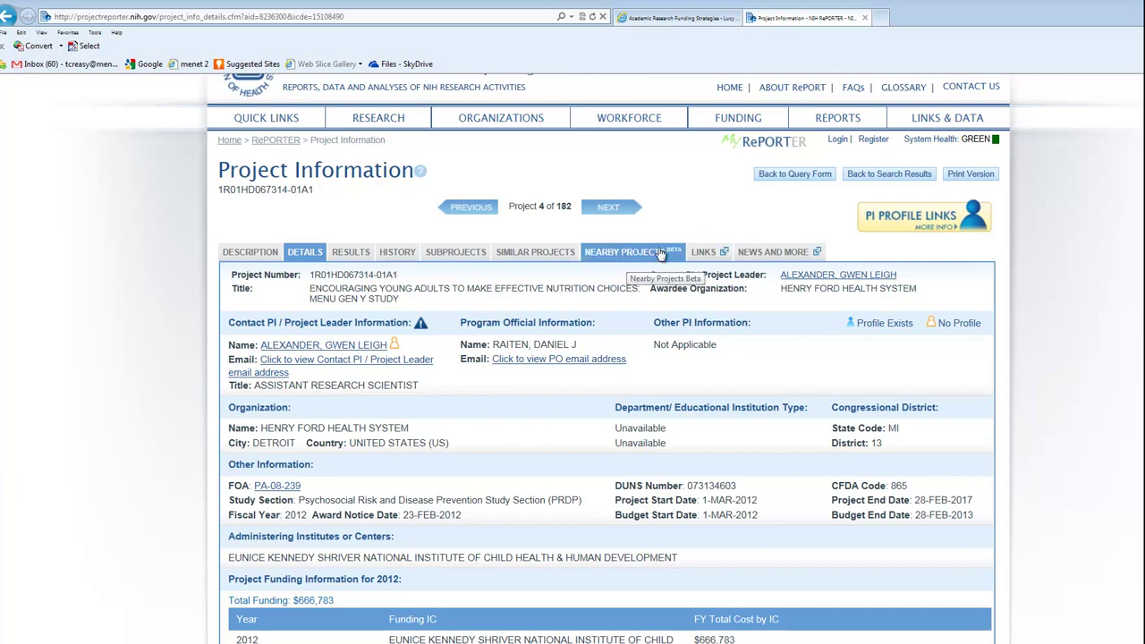
Step: Show the projects similar to the MENU Gen Y Study and look through the list
left_click(533, 256)
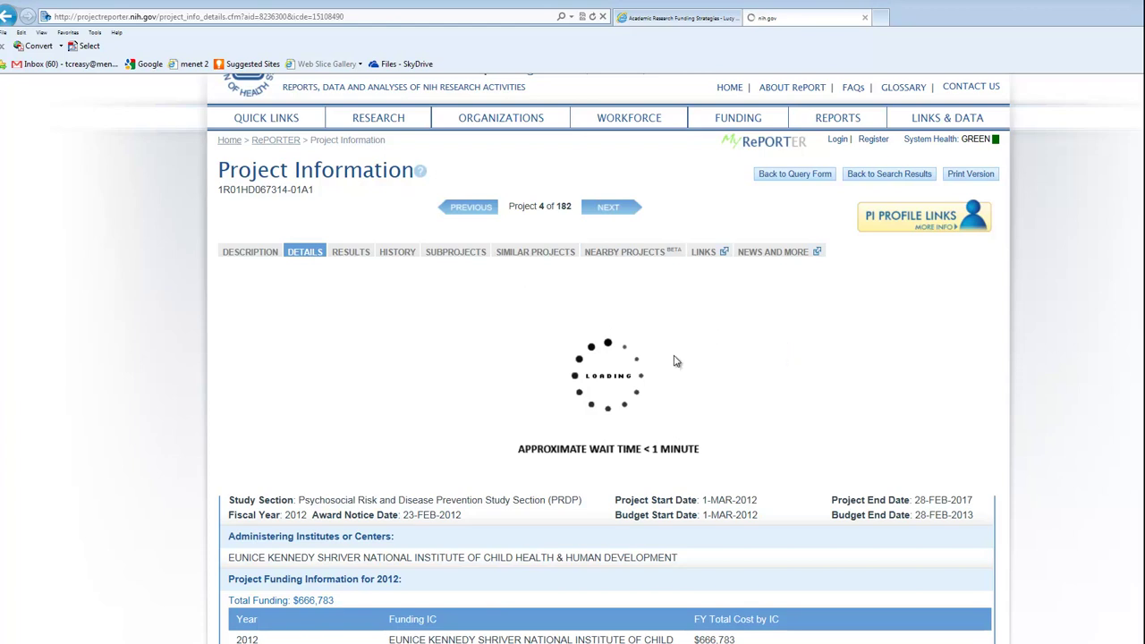
scroll(541, 355, "down", 2)
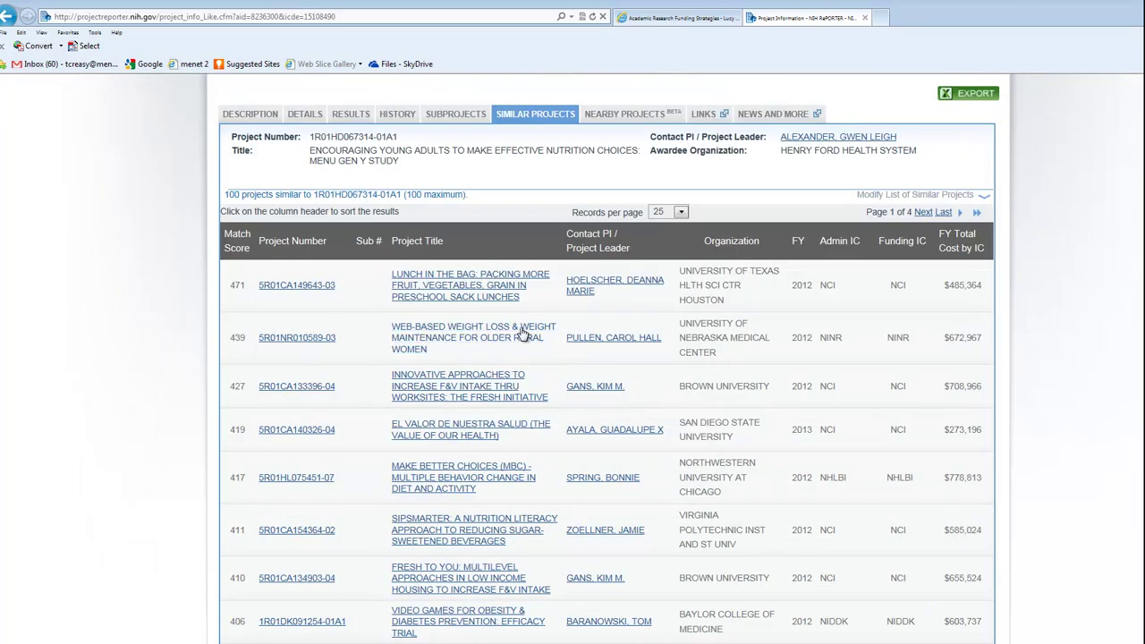
scroll(523, 332, "down", 1)
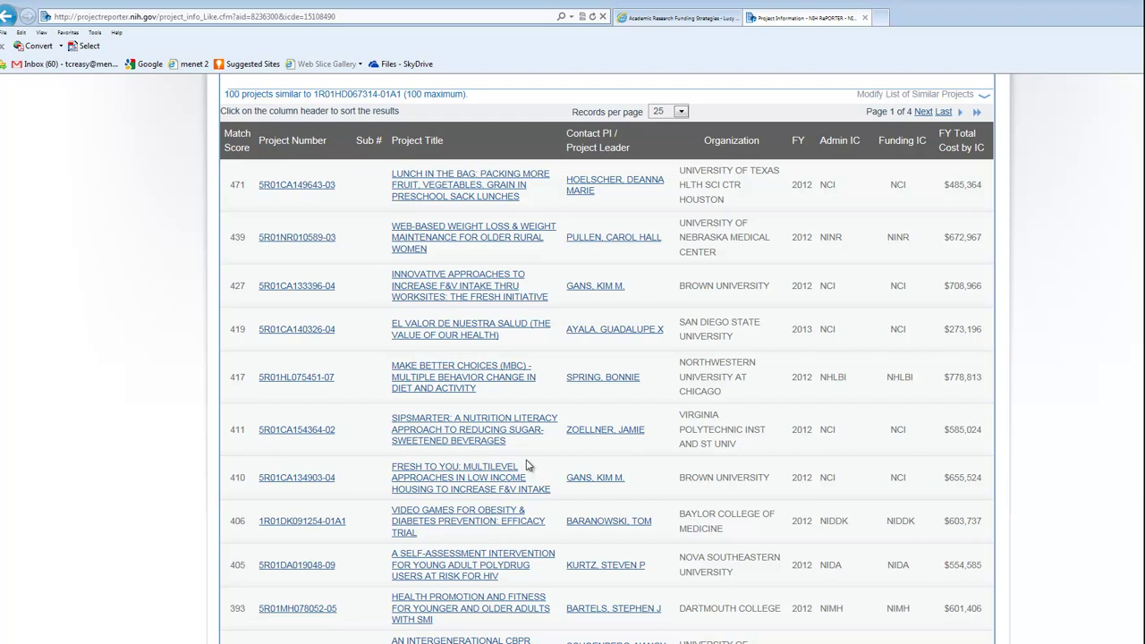
scroll(528, 465, "down", 1)
scroll(474, 450, "down", 1)
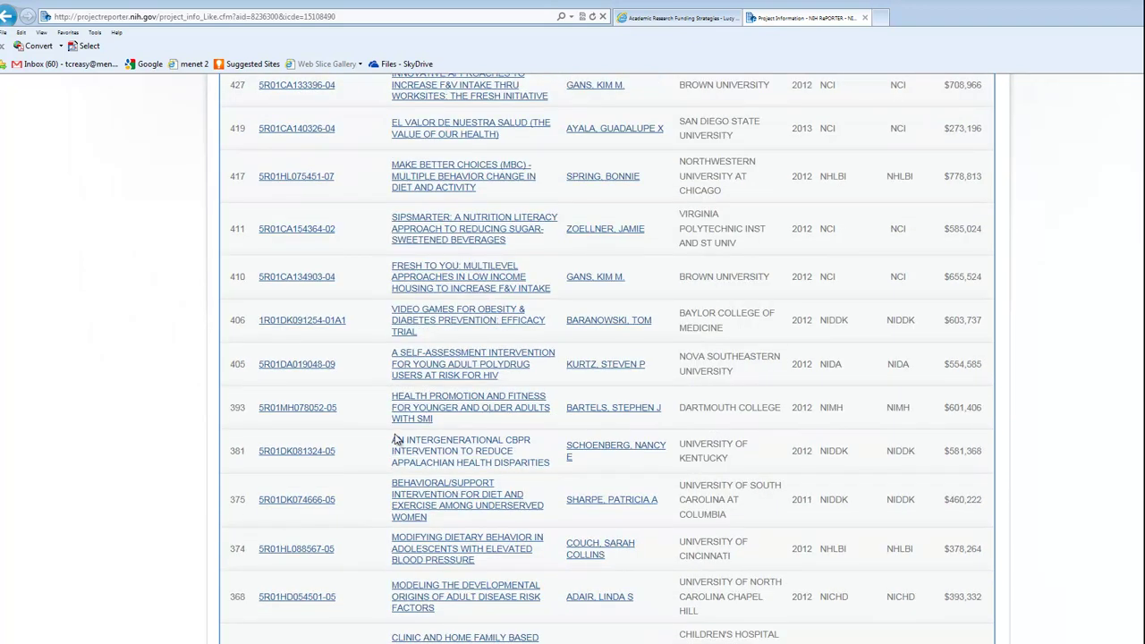
Step: Open the similar project "Video Games for Obesity & Diabetes Prevention: Efficacy Trial" and read its abstract and public health relevance statement
left_click(475, 323)
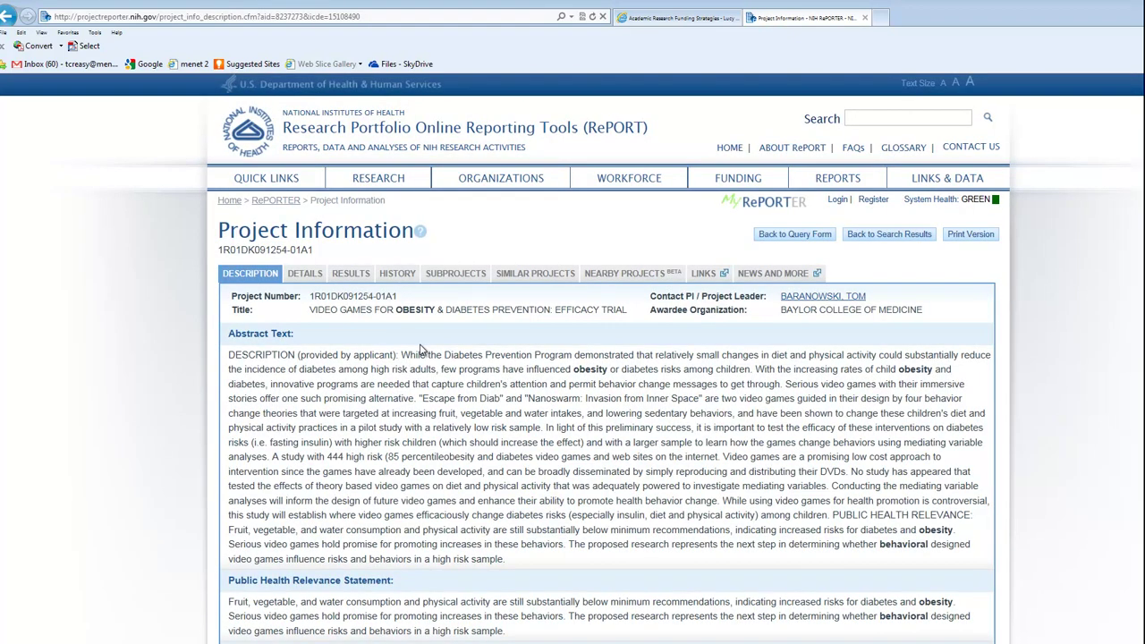
scroll(421, 349, "down", 3)
scroll(547, 312, "up", 3)
Step: Open funding announcement PA-10-067 from the video games project's details and check its participating institutes and title
left_click(304, 274)
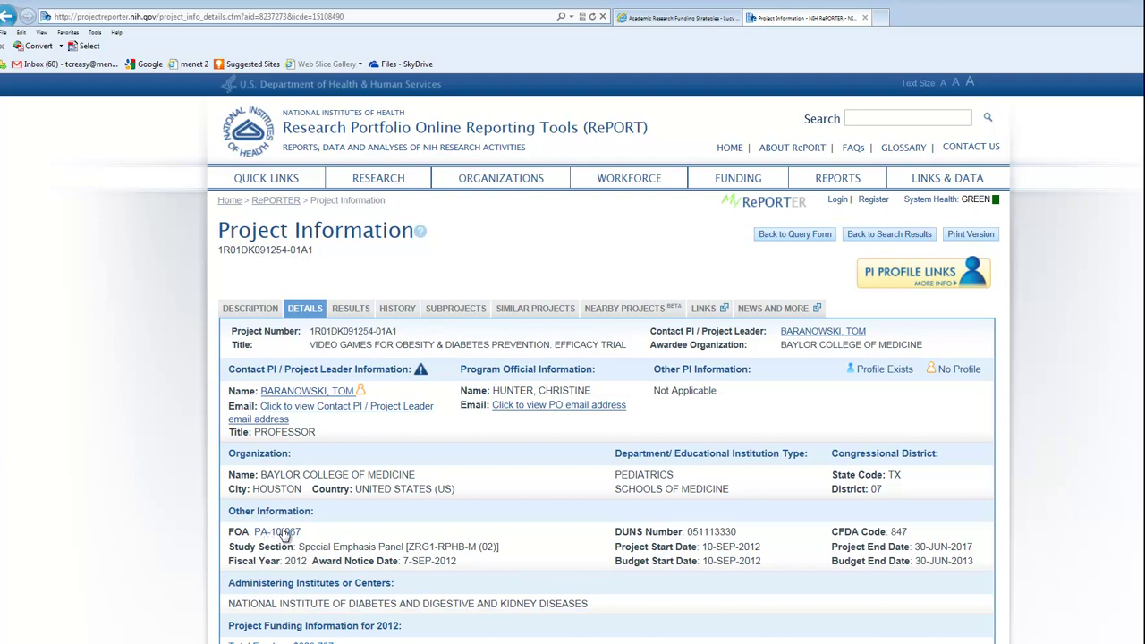
left_click(281, 533)
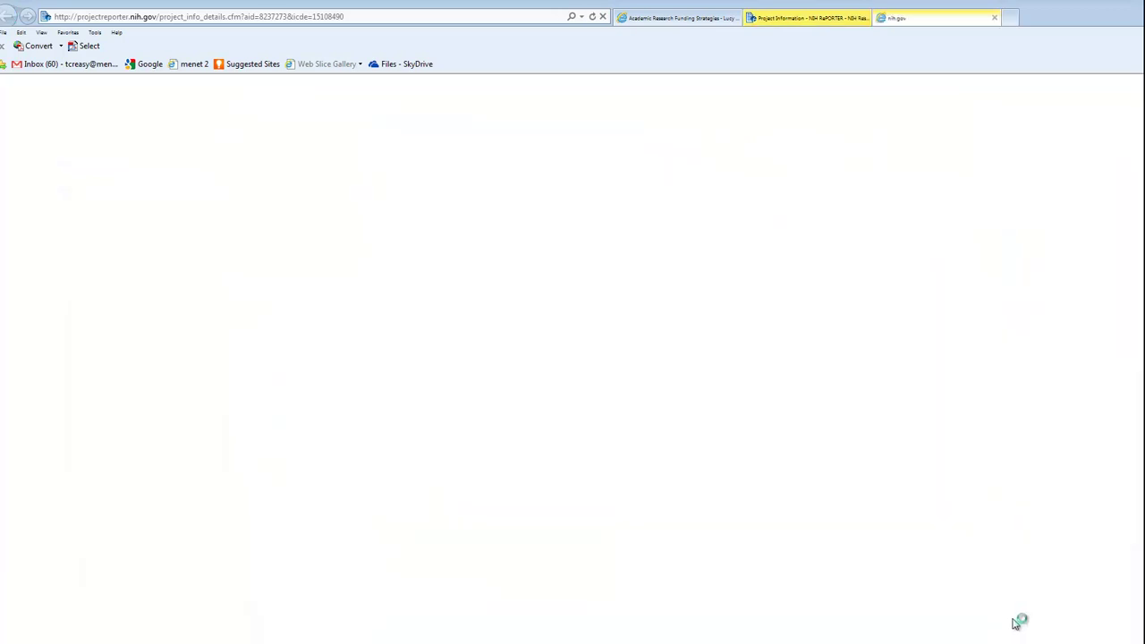
scroll(585, 481, "down", 5)
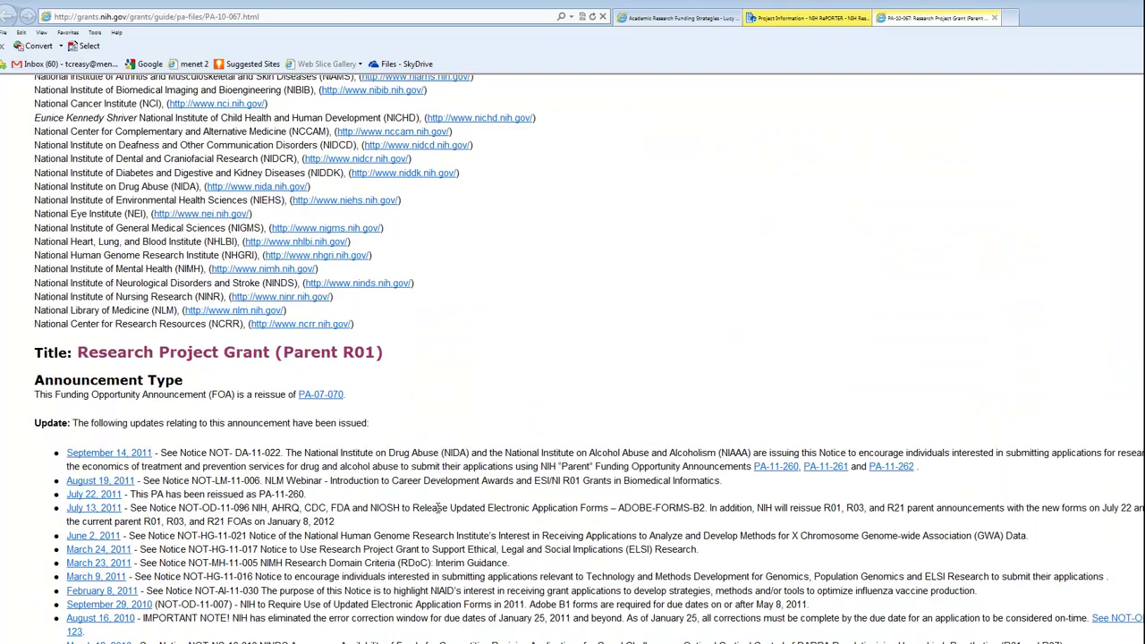
scroll(277, 418, "up", 5)
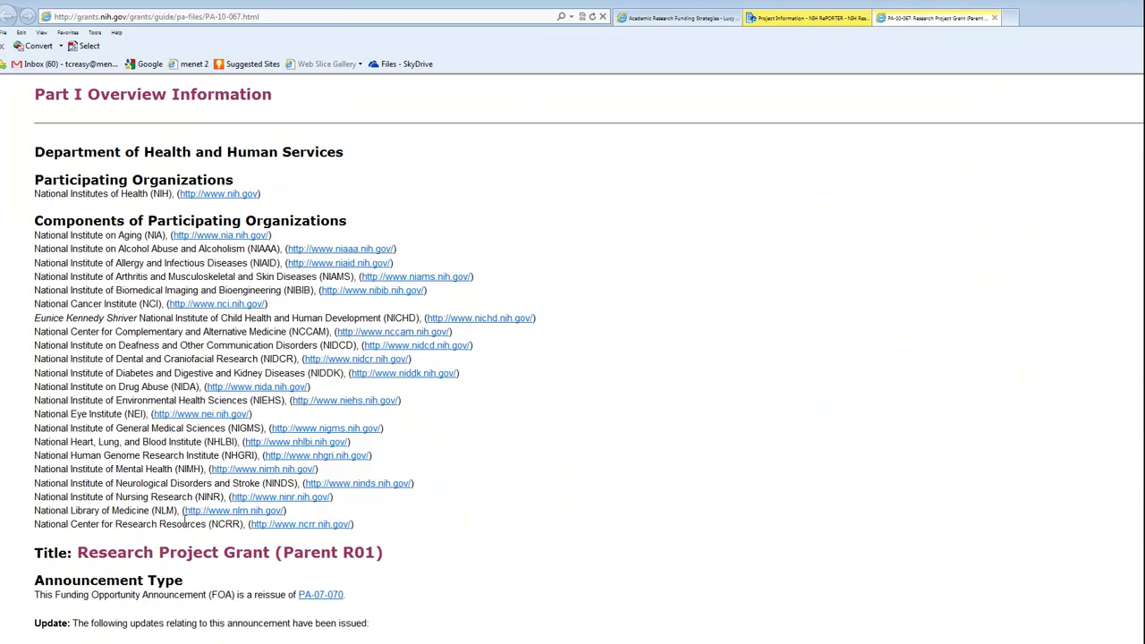
Step: Read through the PA-10-067 announcement, examining its executive summary, table of contents, key dates and expiration date
scroll(401, 458, "down", 5)
scroll(288, 380, "down", 10)
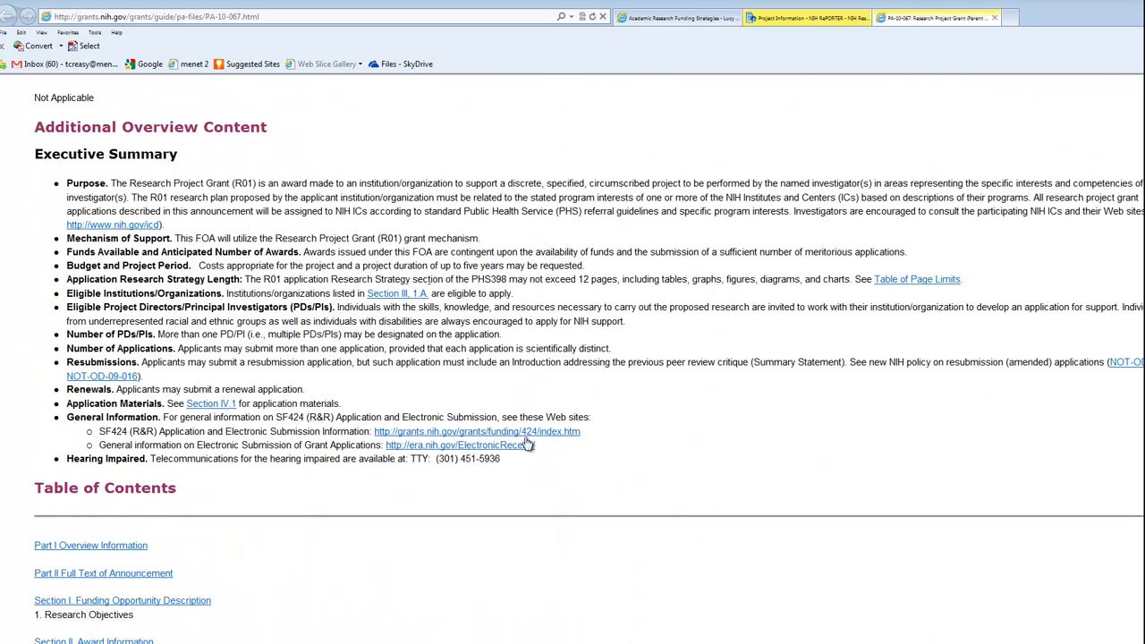
scroll(452, 470, "down", 3)
scroll(451, 470, "up", 3)
scroll(450, 465, "down", 9)
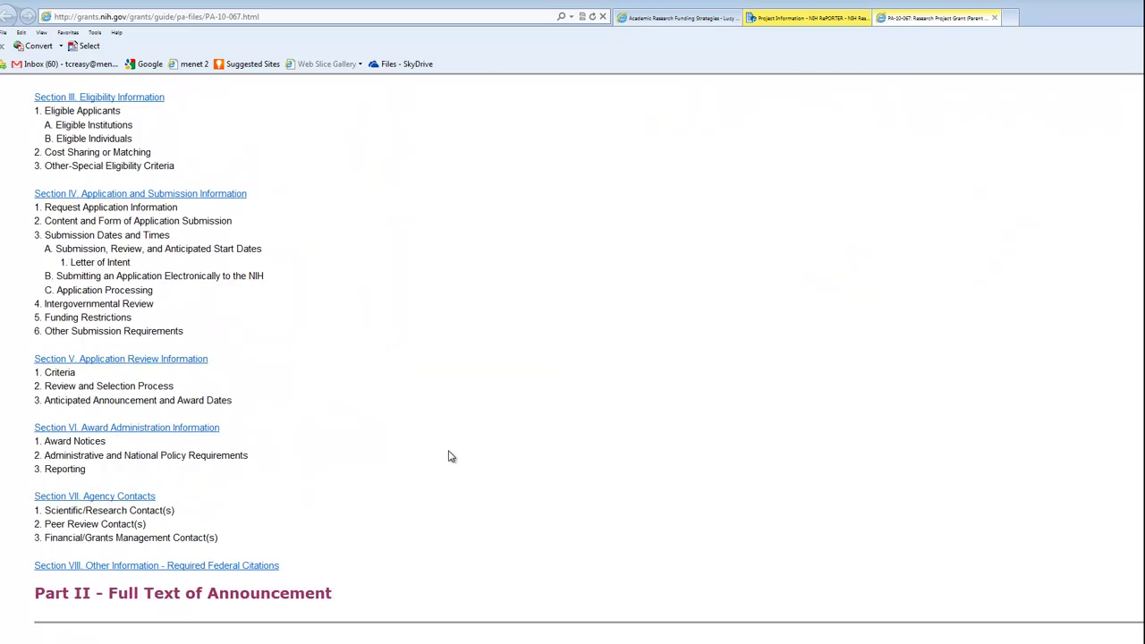
scroll(451, 456, "up", 15)
scroll(327, 393, "down", 1)
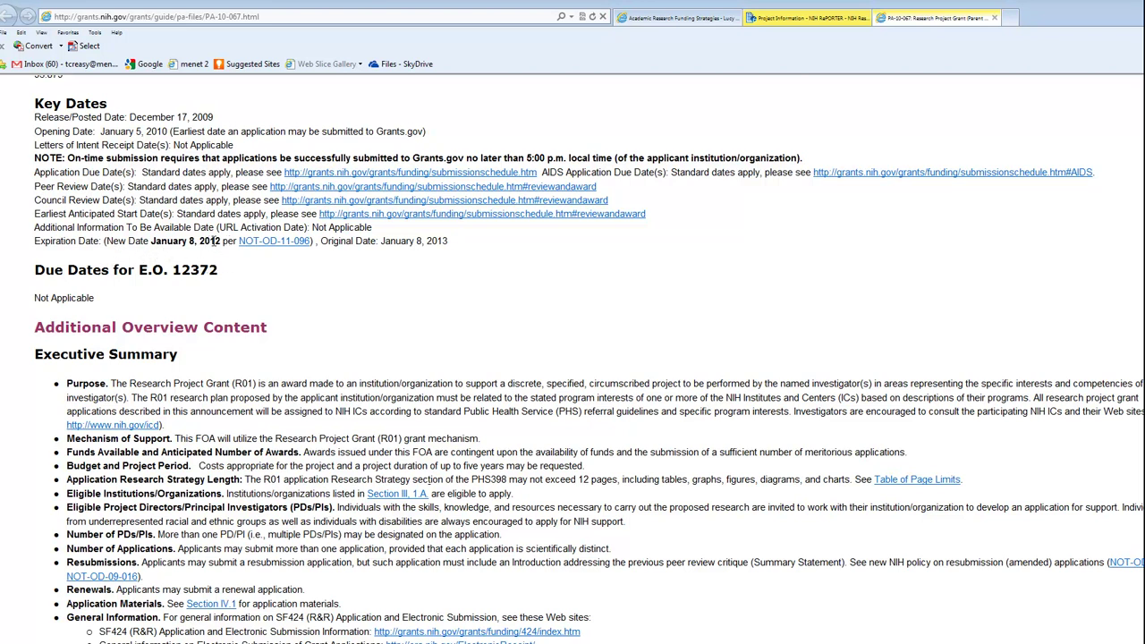
scroll(334, 331, "up", 3)
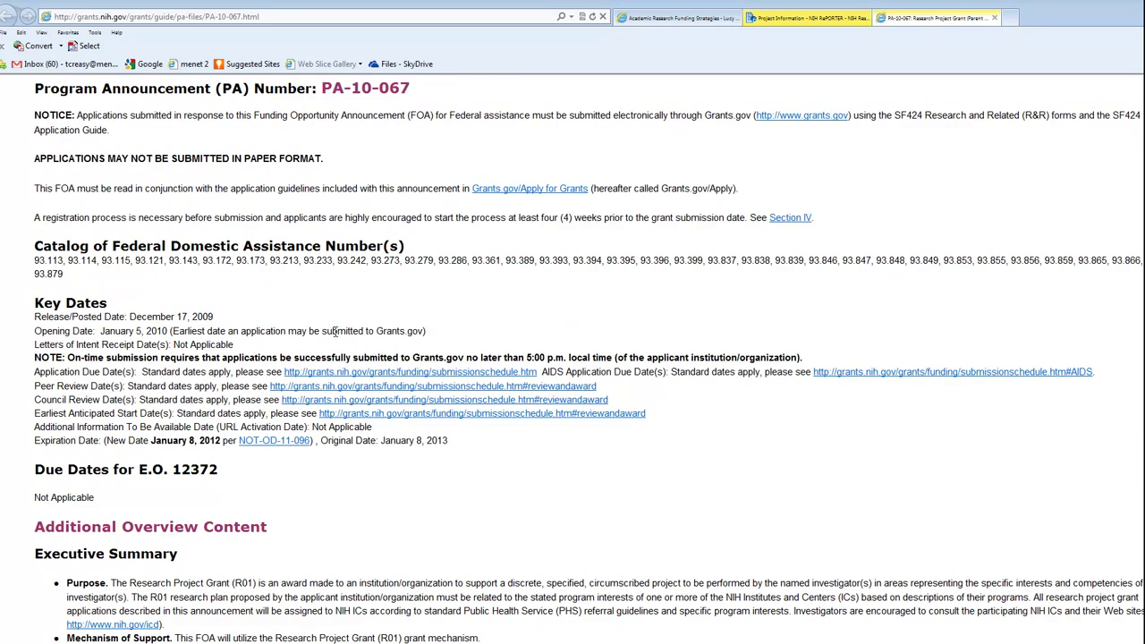
scroll(335, 331, "up", 2)
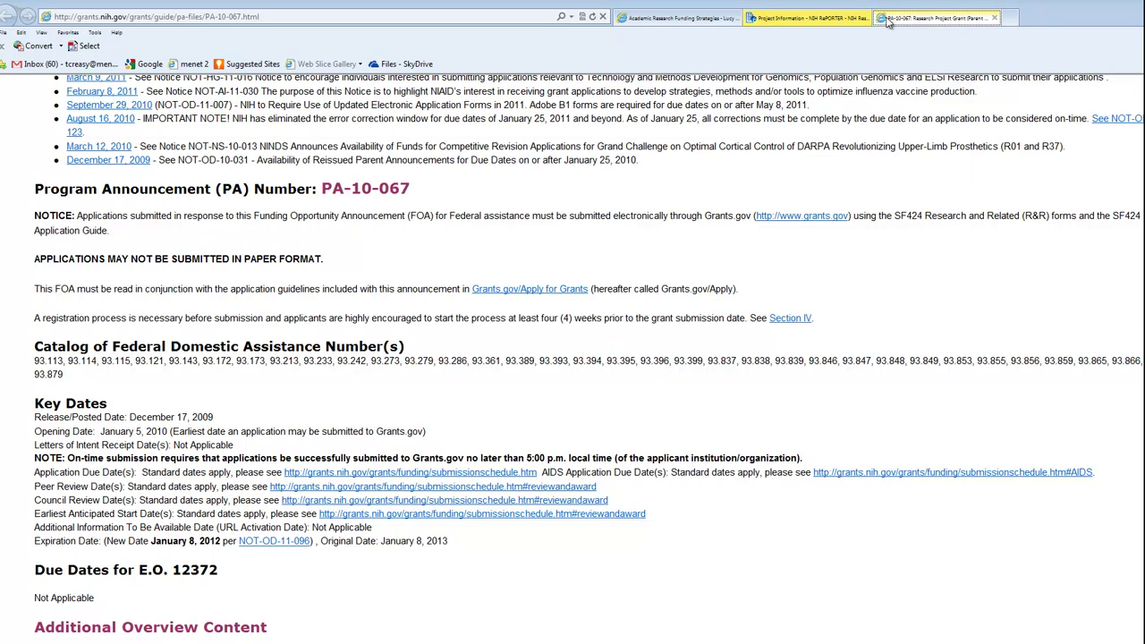
Step: Return to the video games project's details and examine its FOA, study section, project dates, administering institute and funding information
left_click(845, 21)
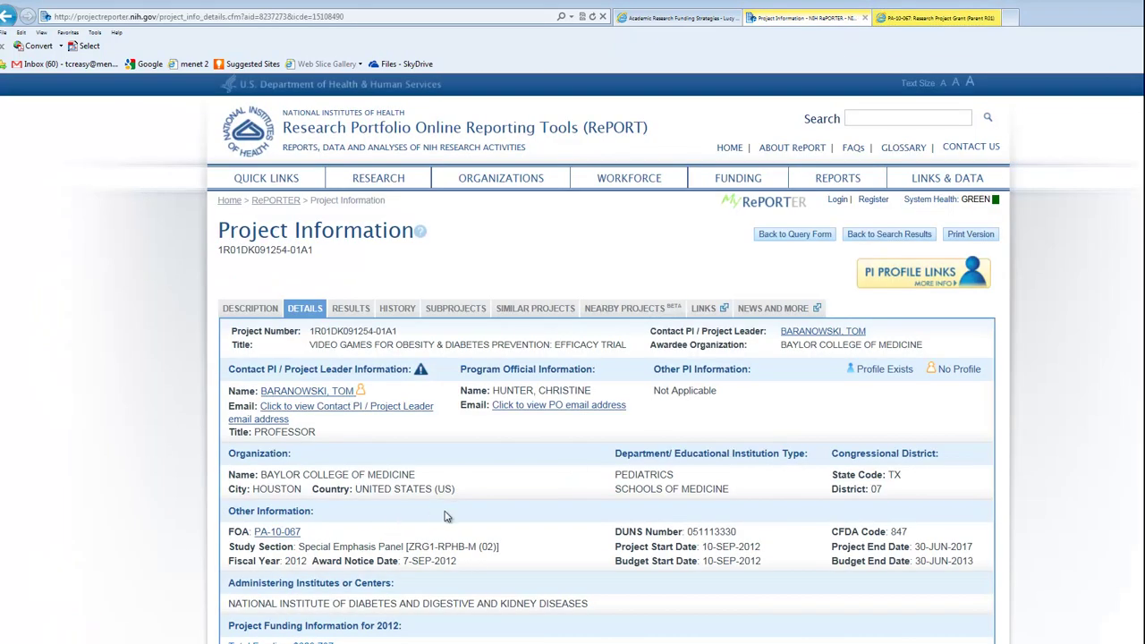
scroll(447, 516, "down", 3)
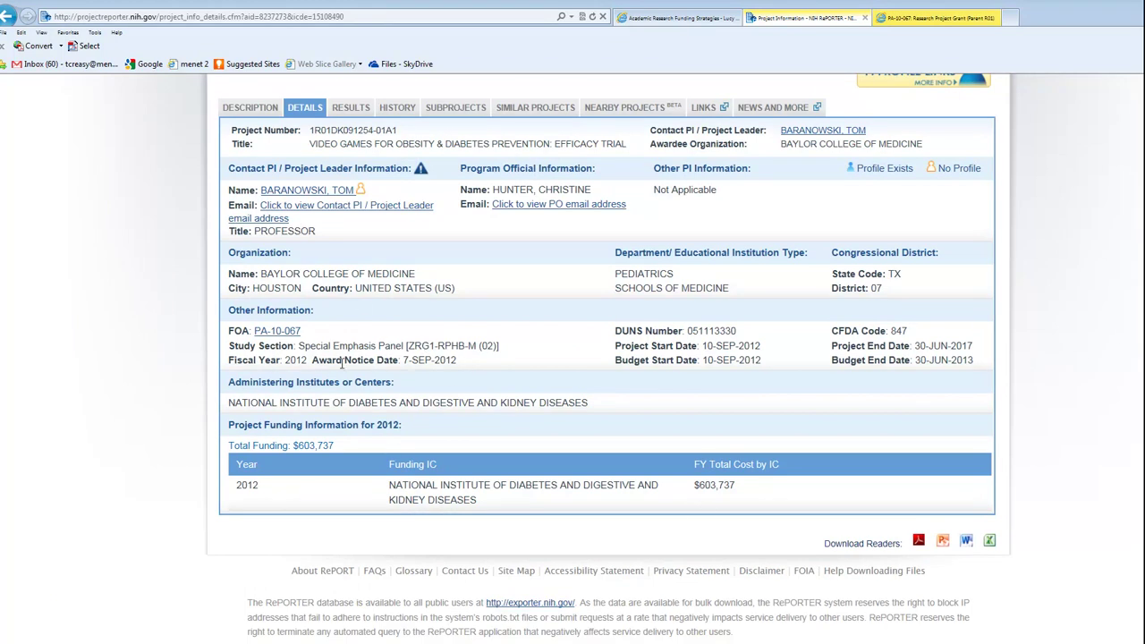
scroll(533, 487, "up", 1)
scroll(579, 507, "up", 1)
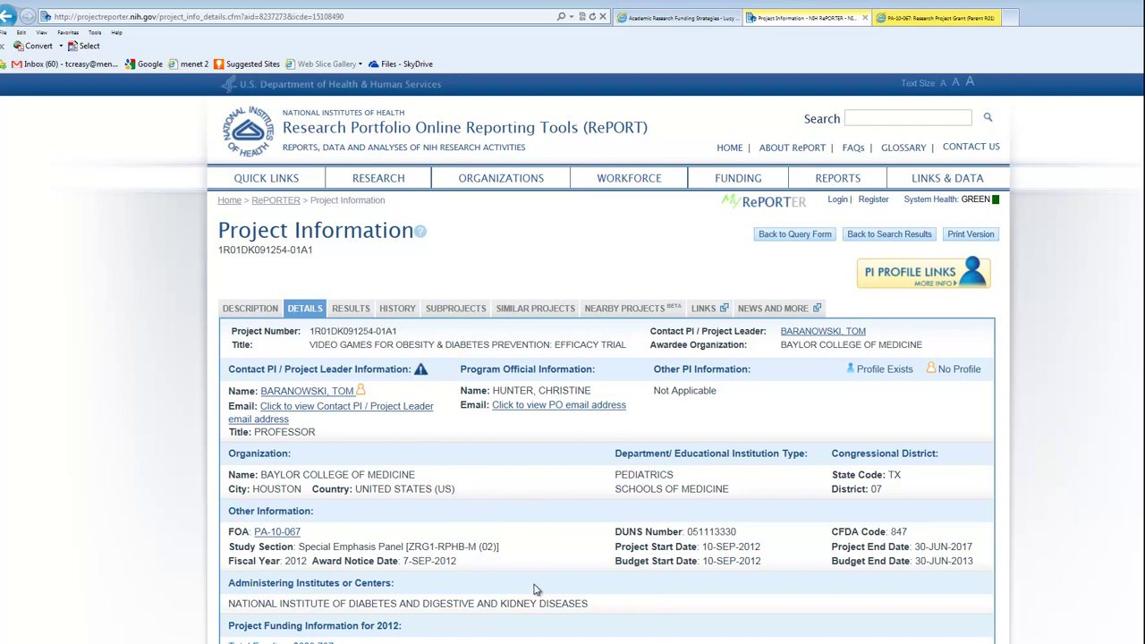
scroll(532, 590, "down", 2)
scroll(536, 595, "up", 2)
scroll(541, 588, "down", 1)
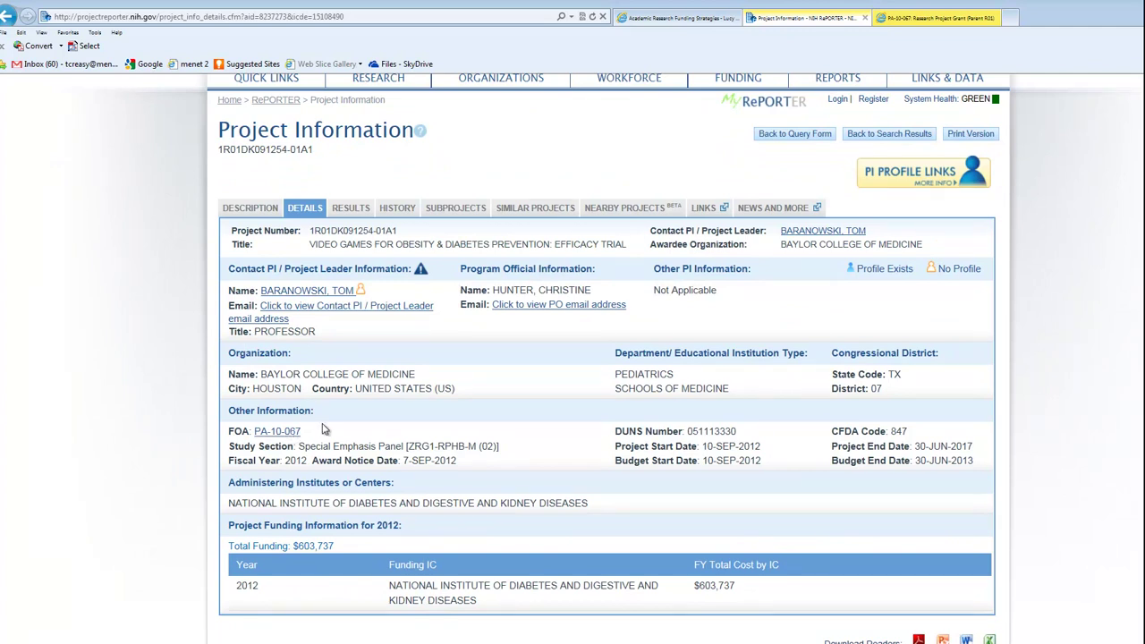
scroll(984, 224, "up", 1)
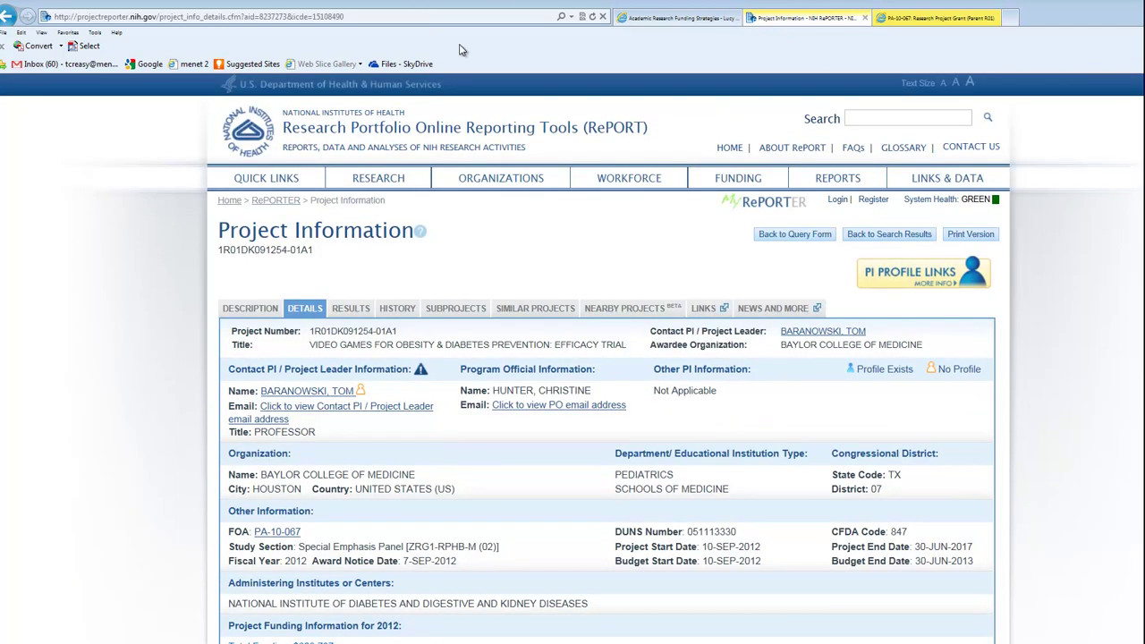
Step: Search Google for NIH study sections and open the CSR Study Section Roster Index
mouse_move(629, 178)
left_click(149, 65)
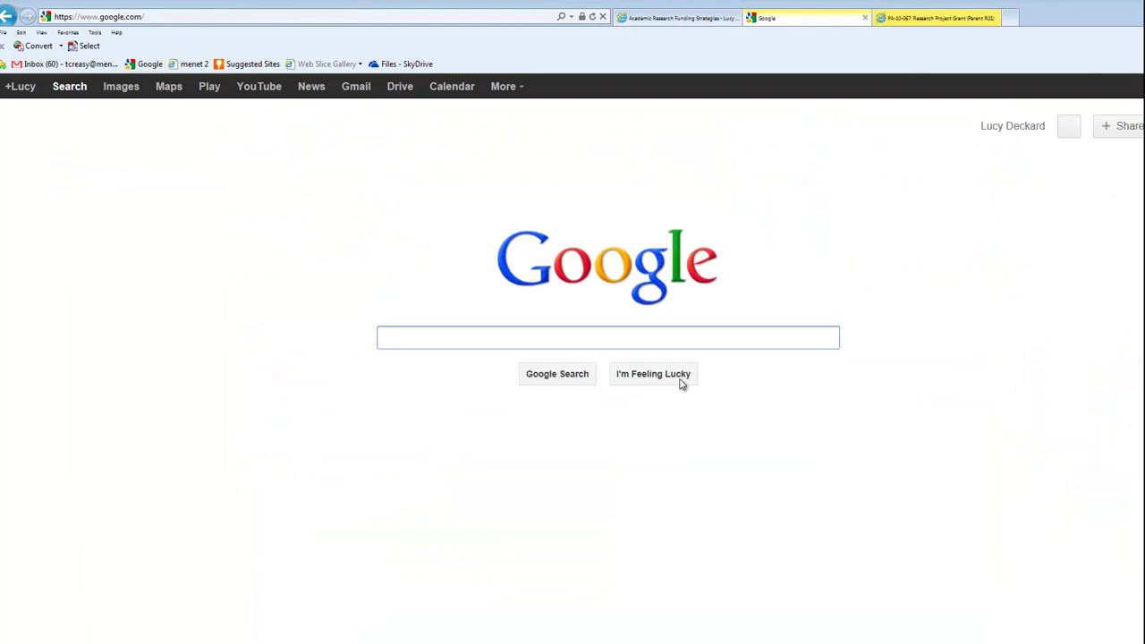
type("NIH ")
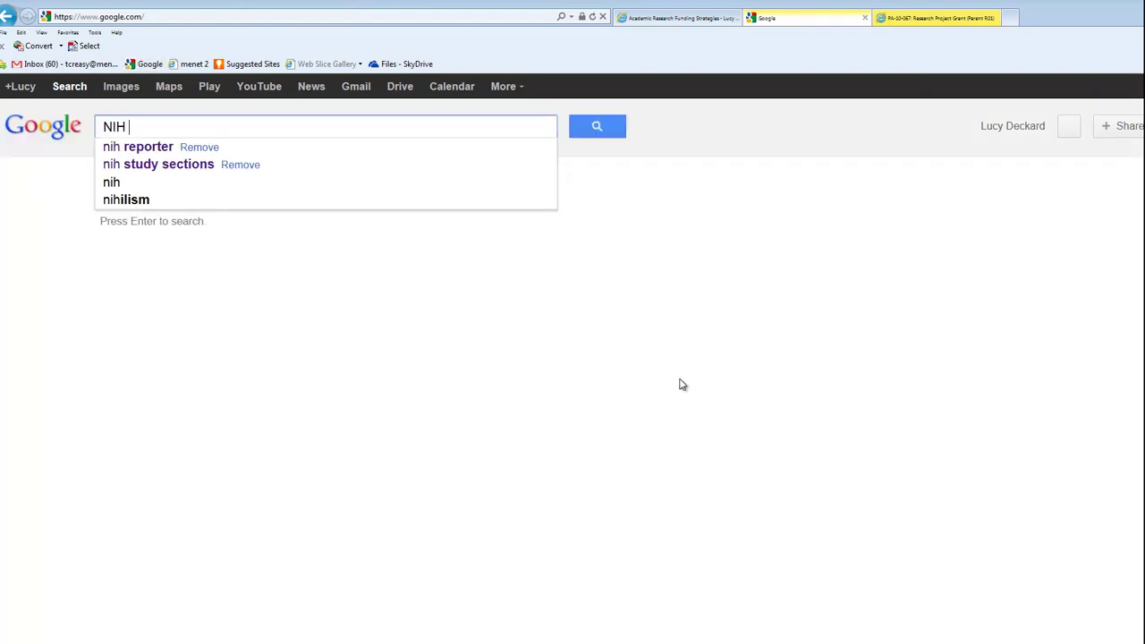
type("stud")
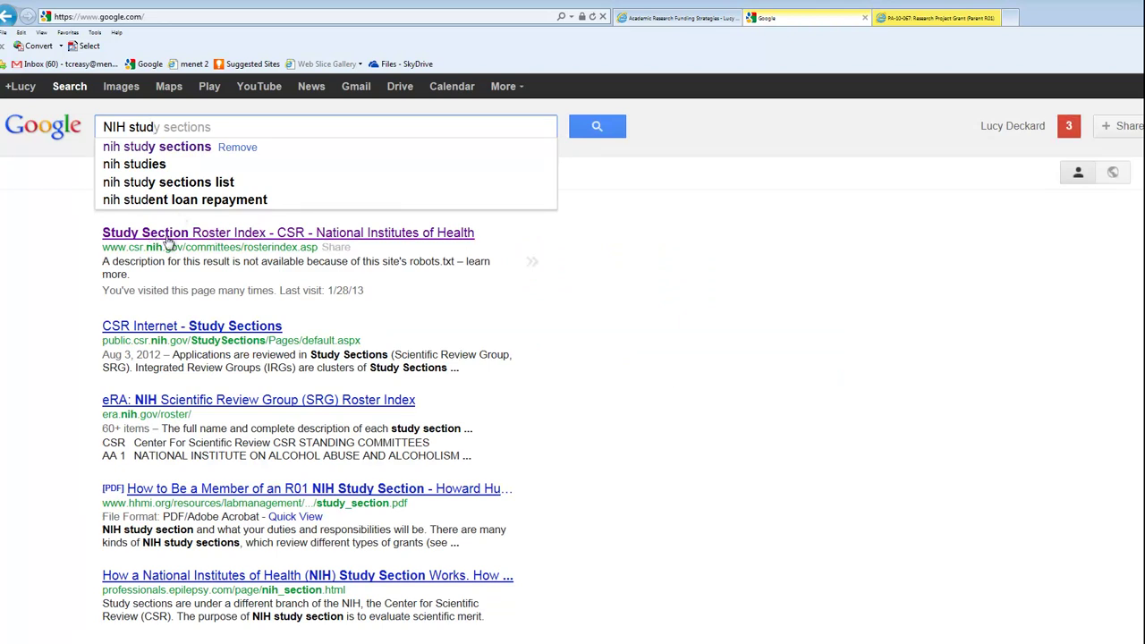
left_click(249, 234)
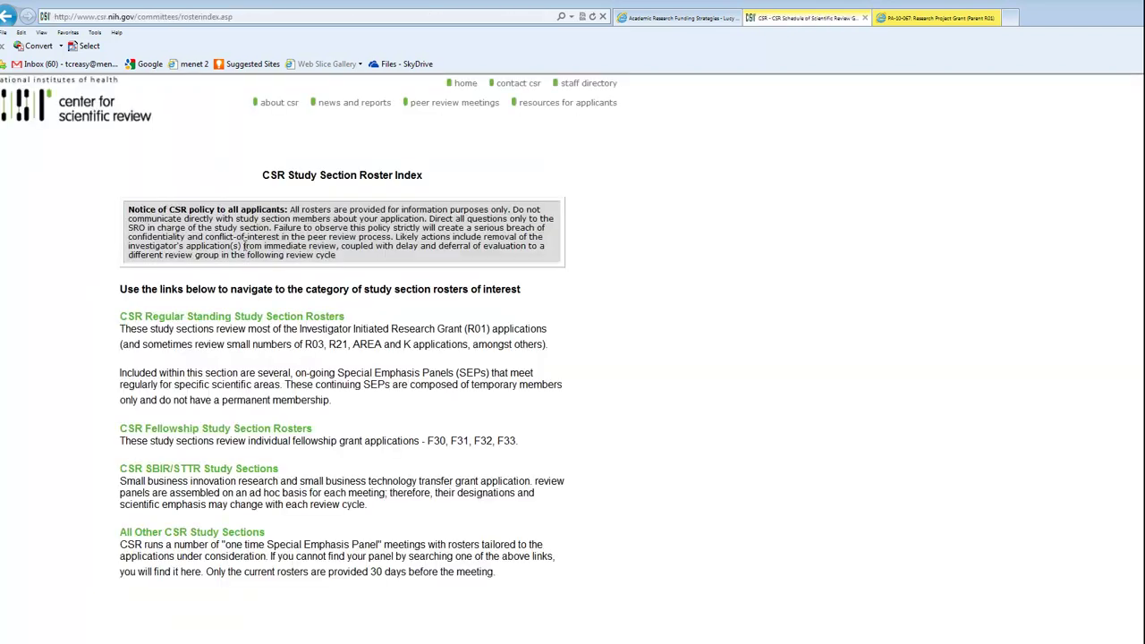
Step: Open the CSR Regular Standing Study Section Rosters and look through the list for sections relevant to behavioral obesity research
left_click(175, 324)
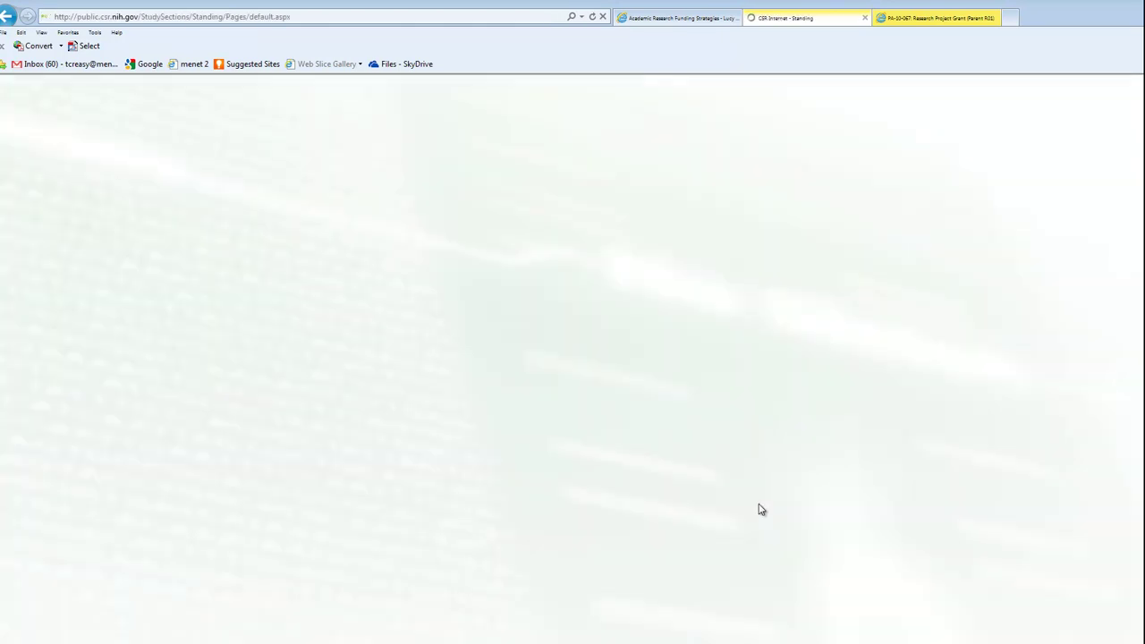
scroll(537, 402, "down", 6)
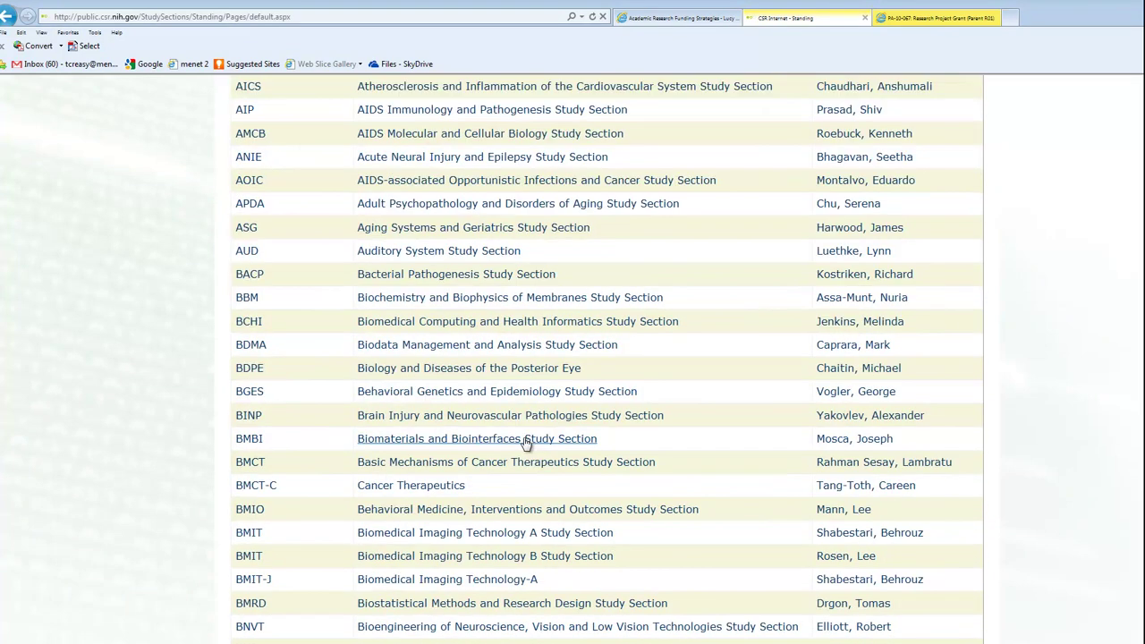
scroll(523, 446, "down", 15)
scroll(831, 442, "down", 12)
scroll(831, 443, "down", 15)
scroll(832, 442, "up", 2)
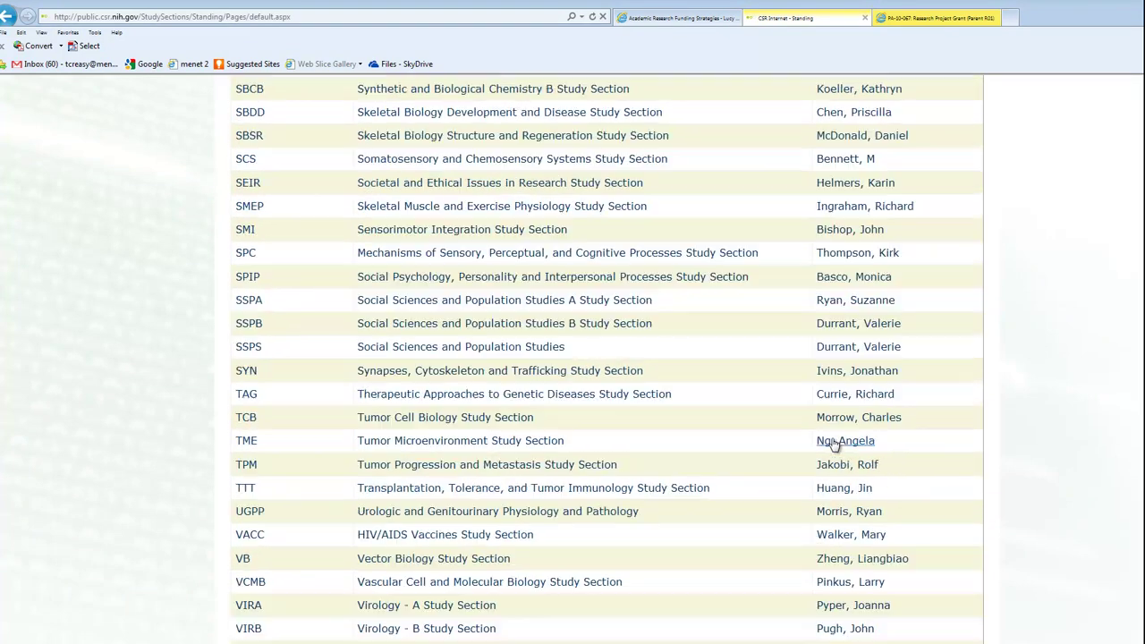
scroll(543, 371, "up", 1)
scroll(460, 470, "up", 3)
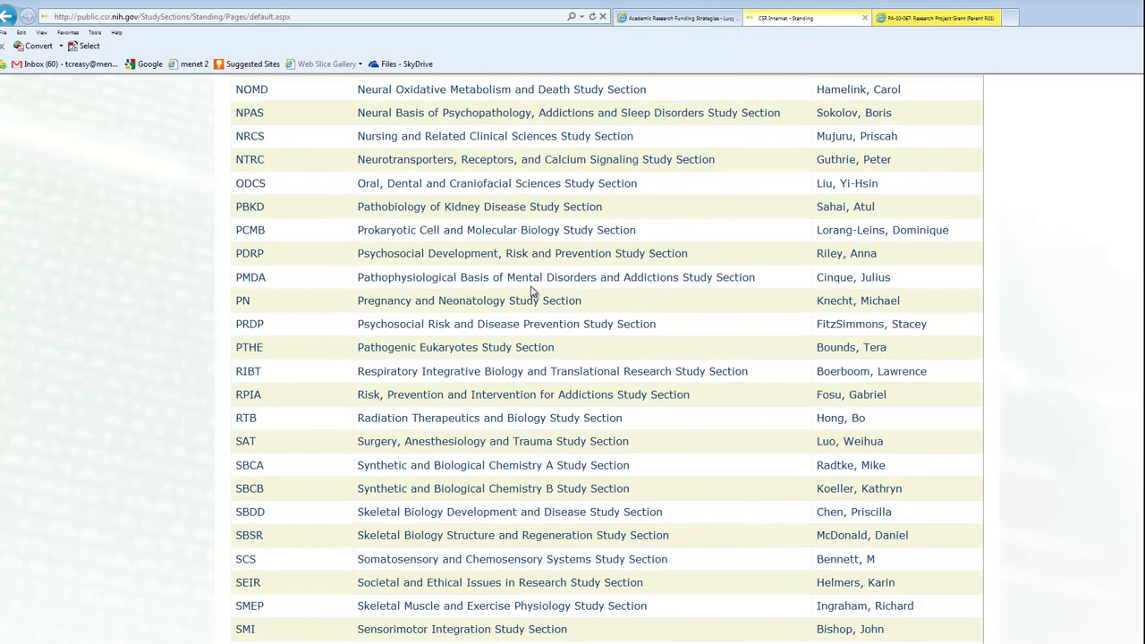
Step: Open the Psychosocial Risk and Disease Prevention Study Section [PRDP] and read its description, topics and closely related sections
left_click(479, 326)
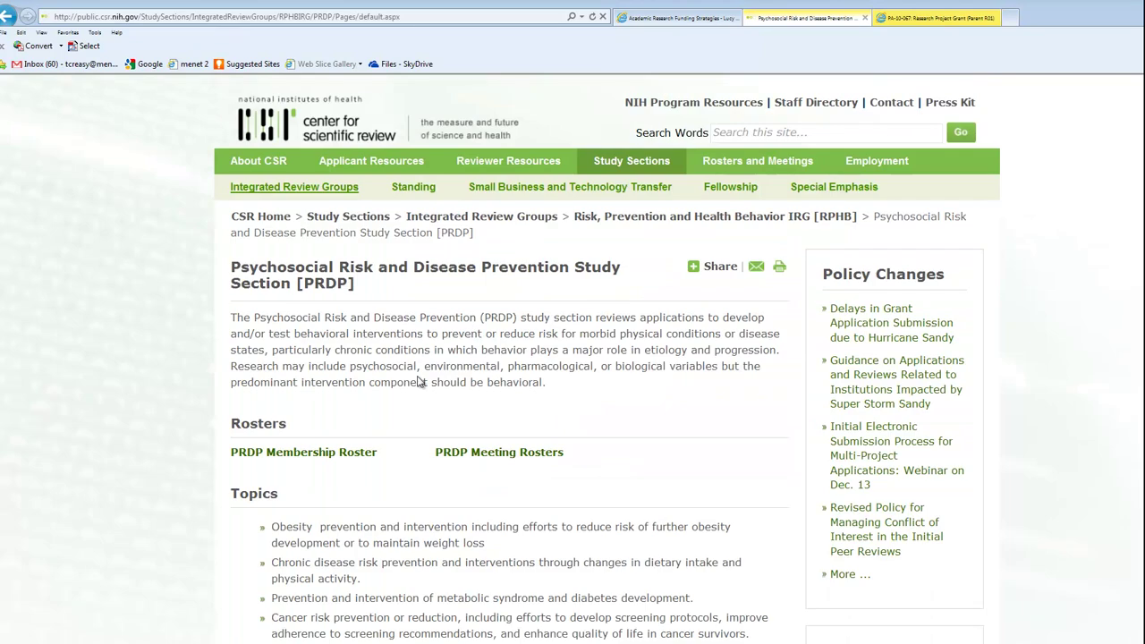
scroll(416, 483, "down", 2)
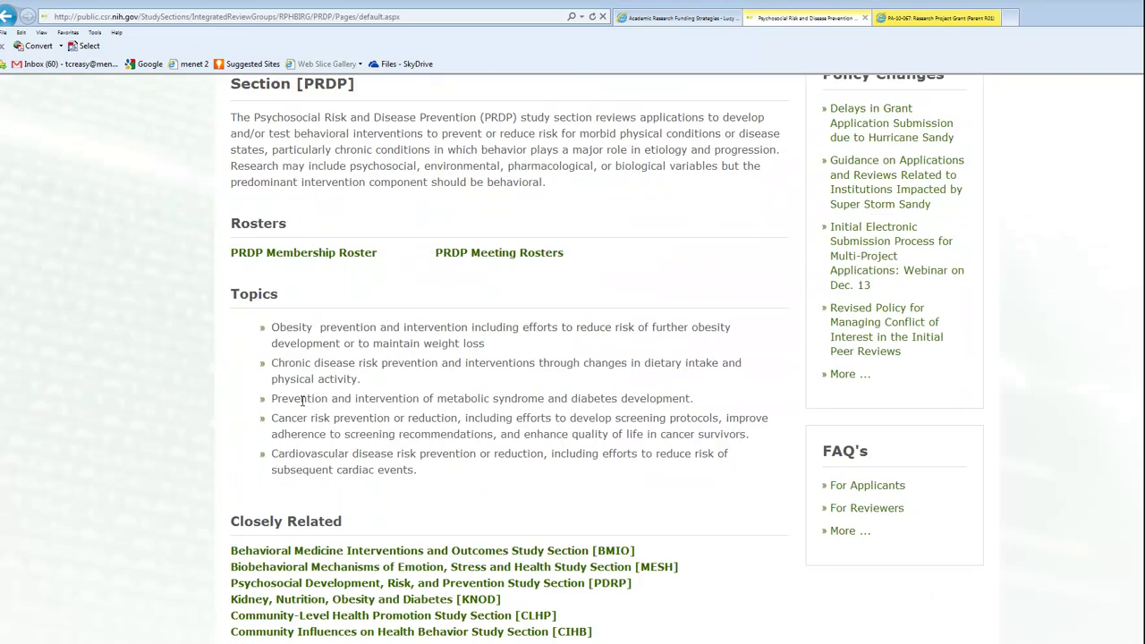
scroll(457, 371, "up", 1)
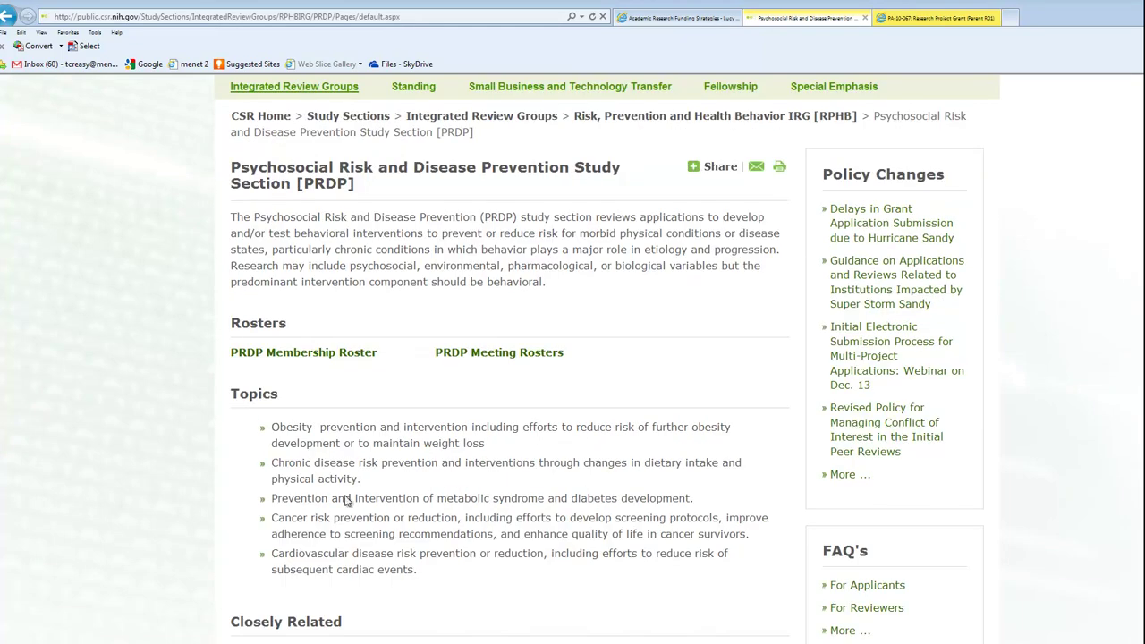
Step: Open the PRDP membership roster and look through the chairperson and members with their positions and institutions
left_click(305, 354)
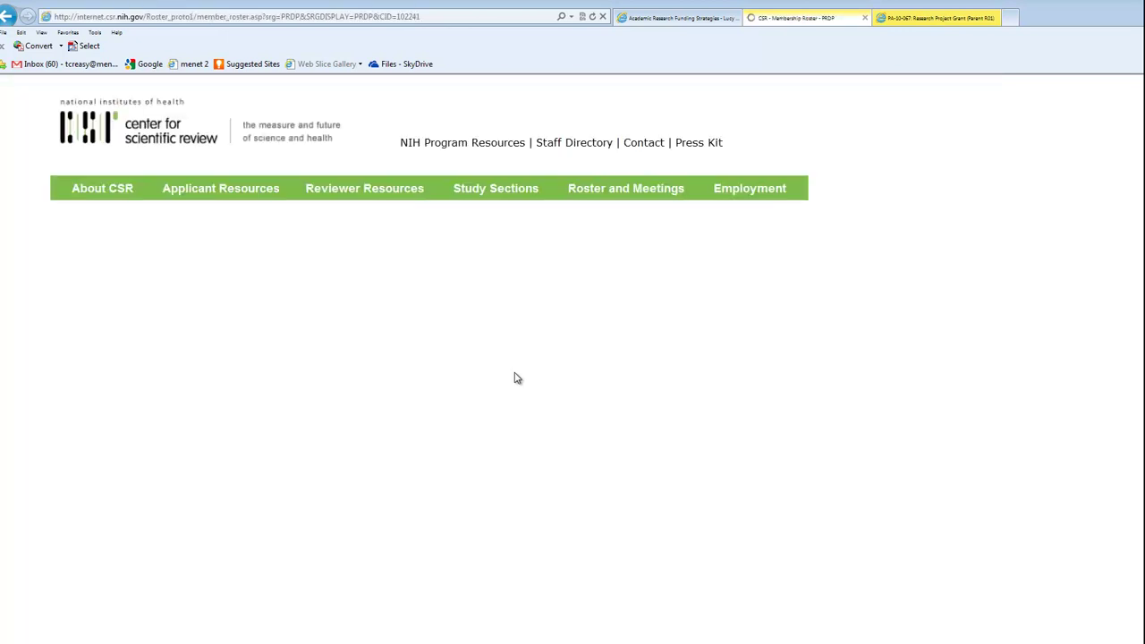
scroll(279, 374, "down", 2)
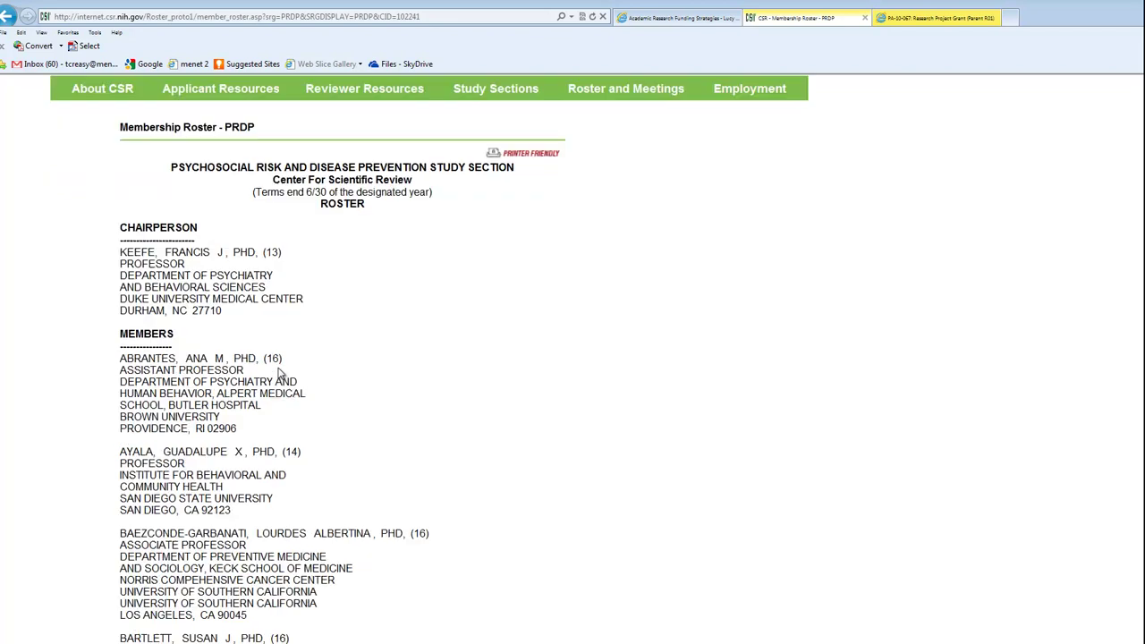
scroll(266, 376, "down", 2)
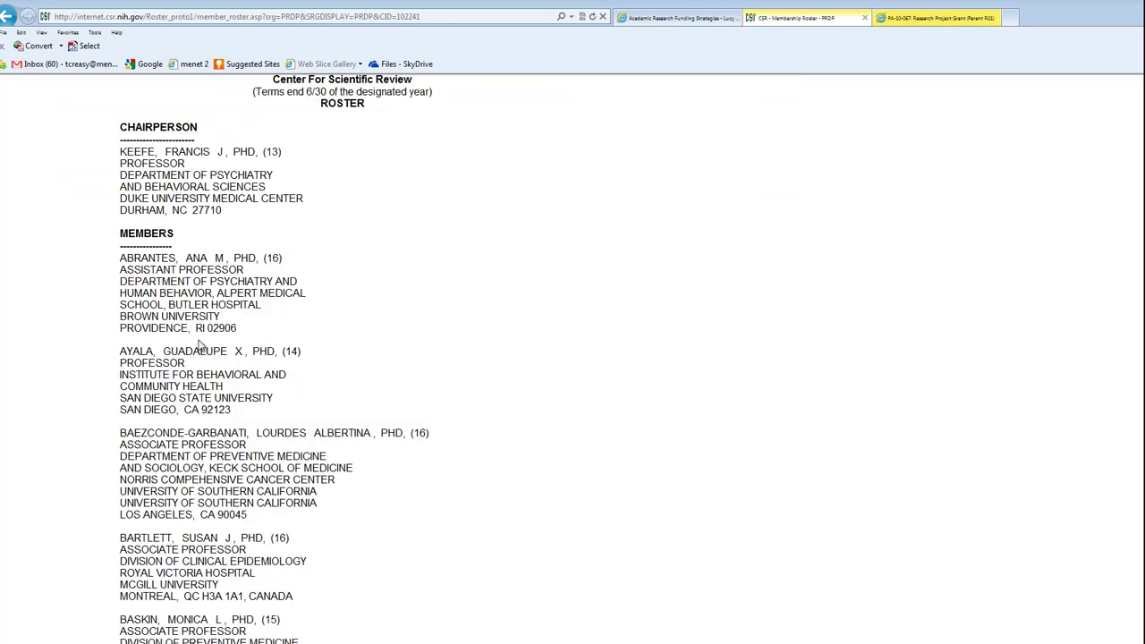
scroll(240, 411, "down", 2)
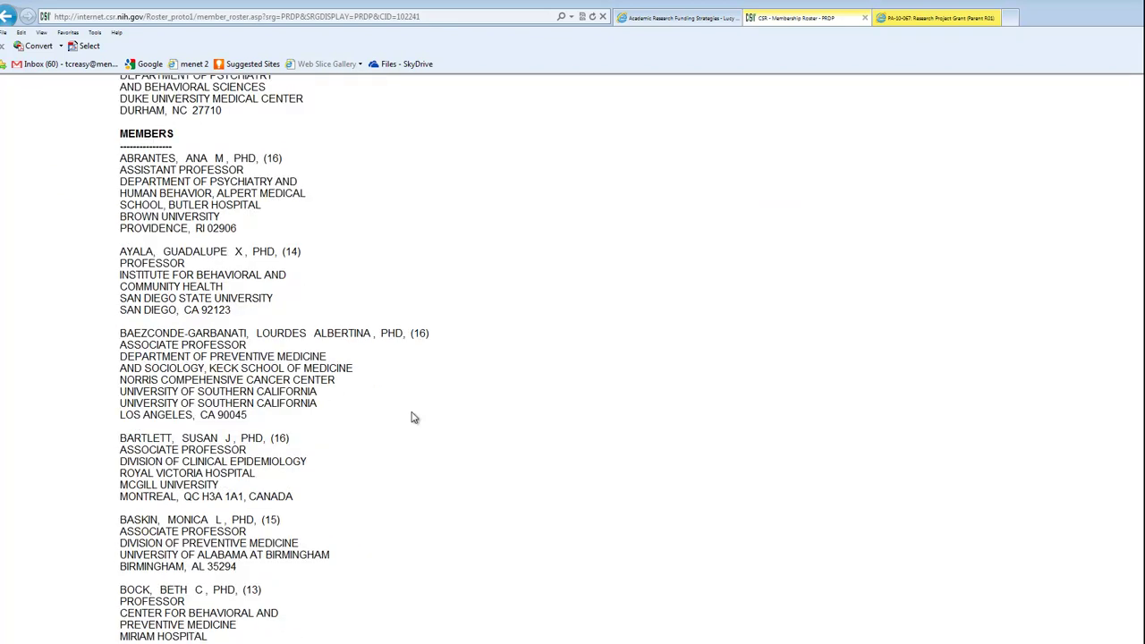
scroll(417, 417, "down", 2)
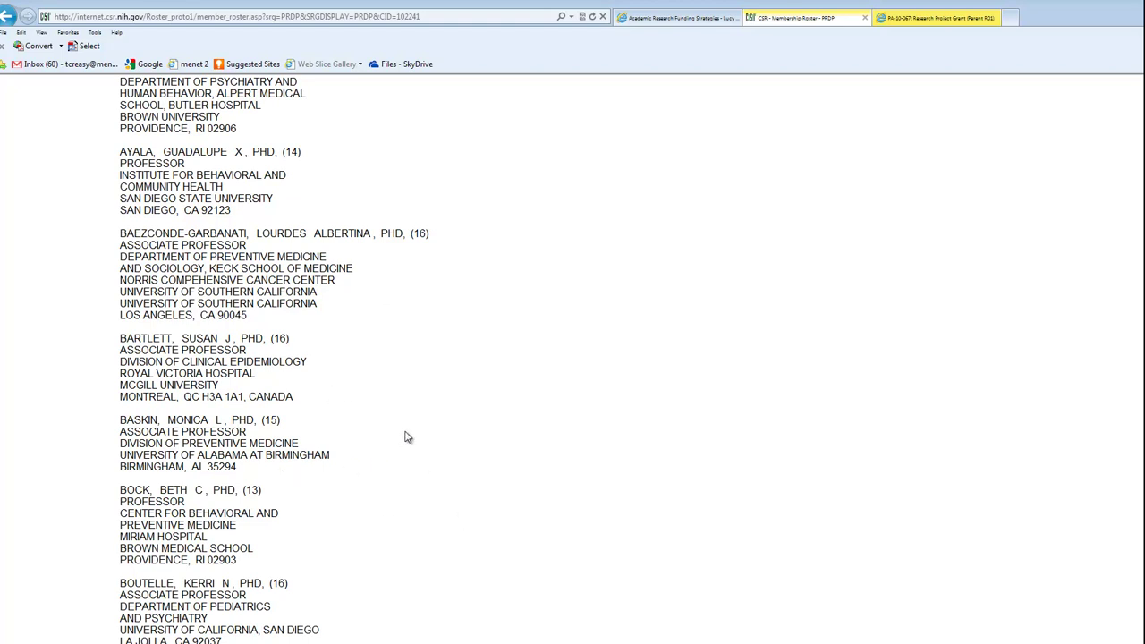
scroll(407, 436, "down", 4)
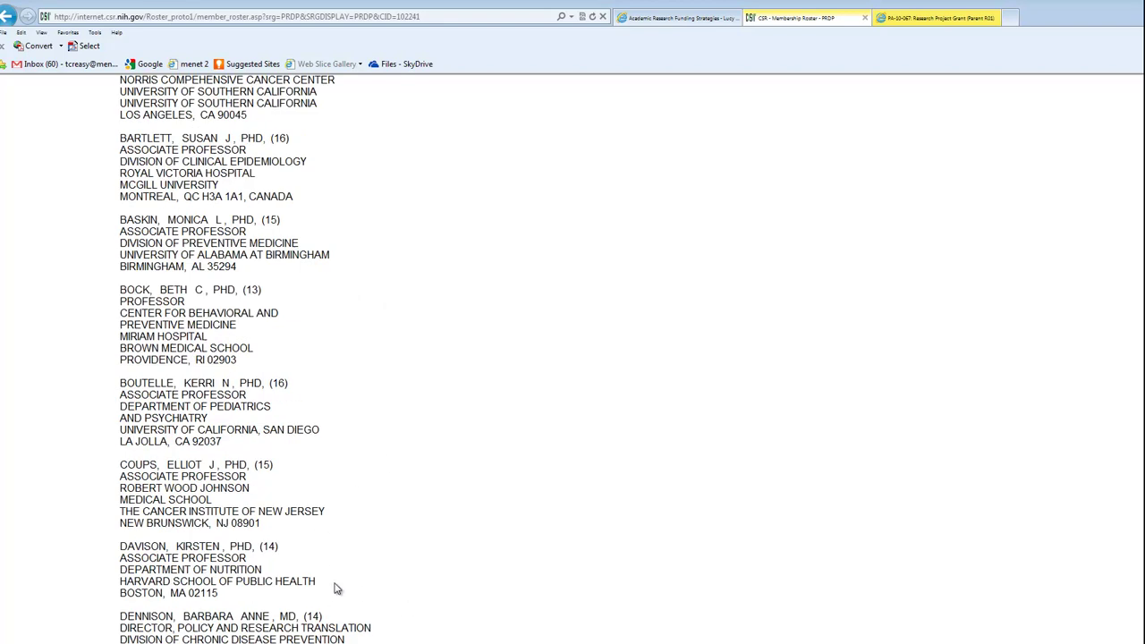
scroll(453, 557, "up", 8)
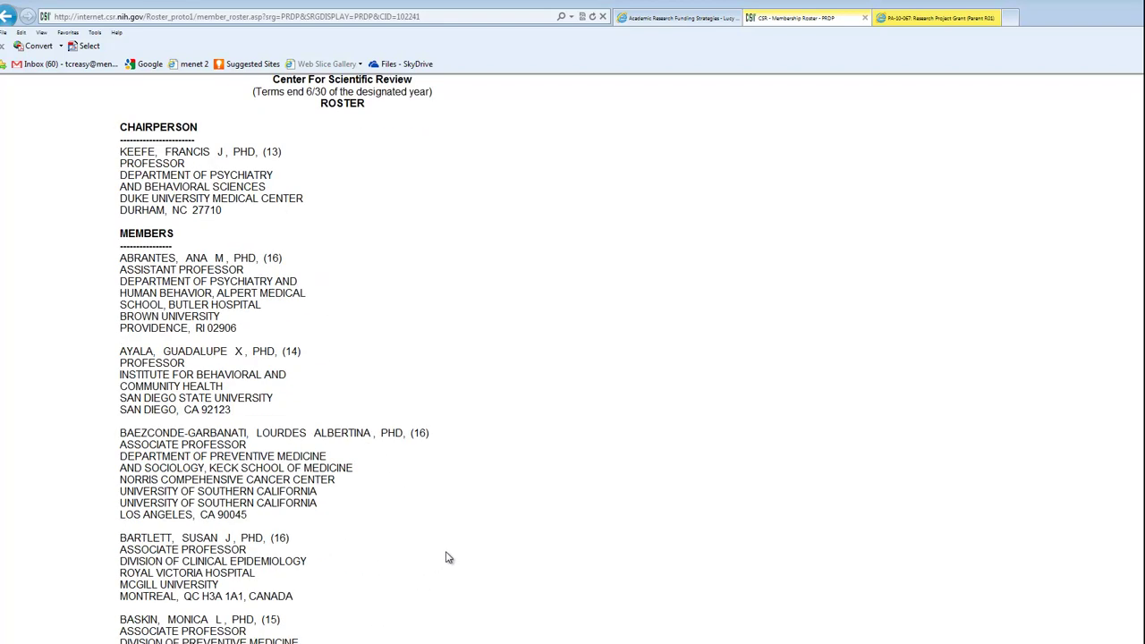
scroll(449, 557, "up", 2)
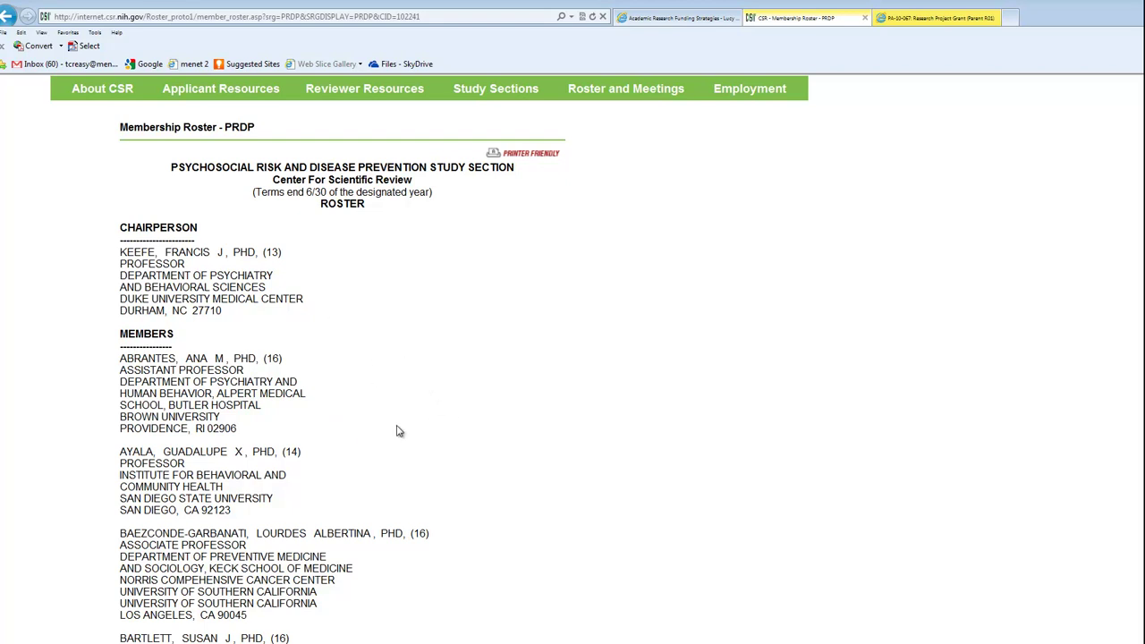
scroll(398, 447, "down", 1)
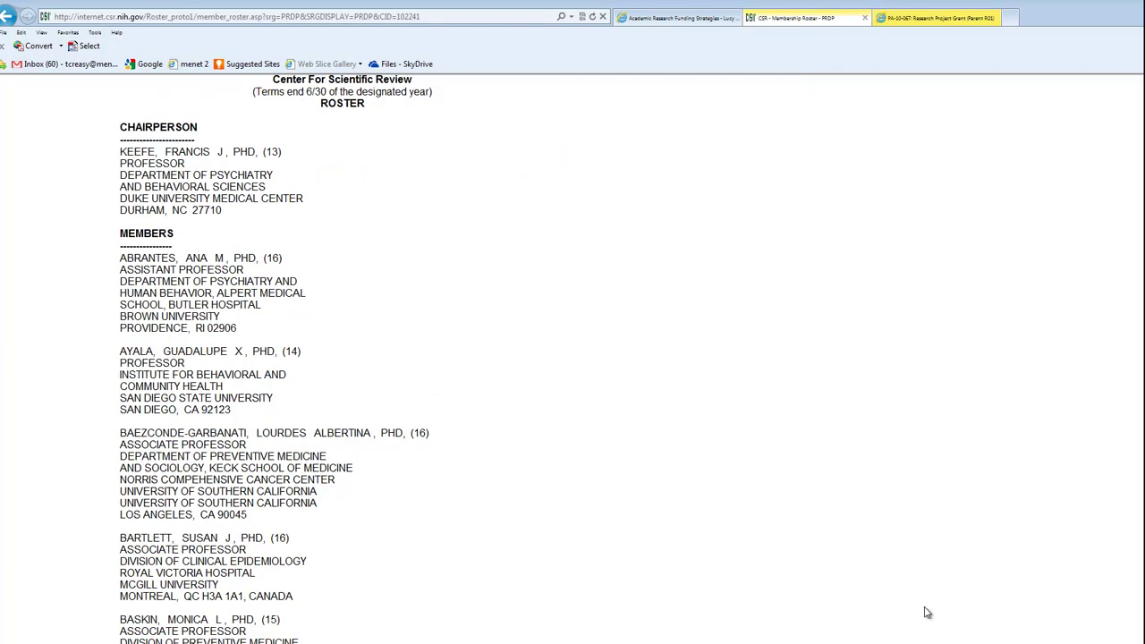